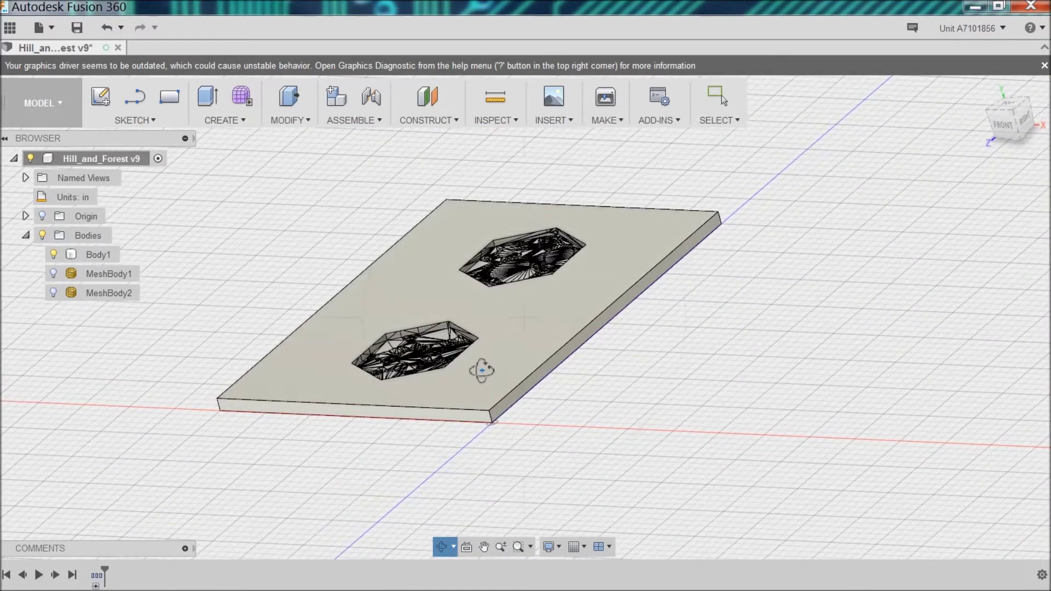
- Orbit the view around the first plate to inspect it from above and below
{"action": "left_click_drag", "start_coordinate": [478, 368], "coordinate": [482, 394]}
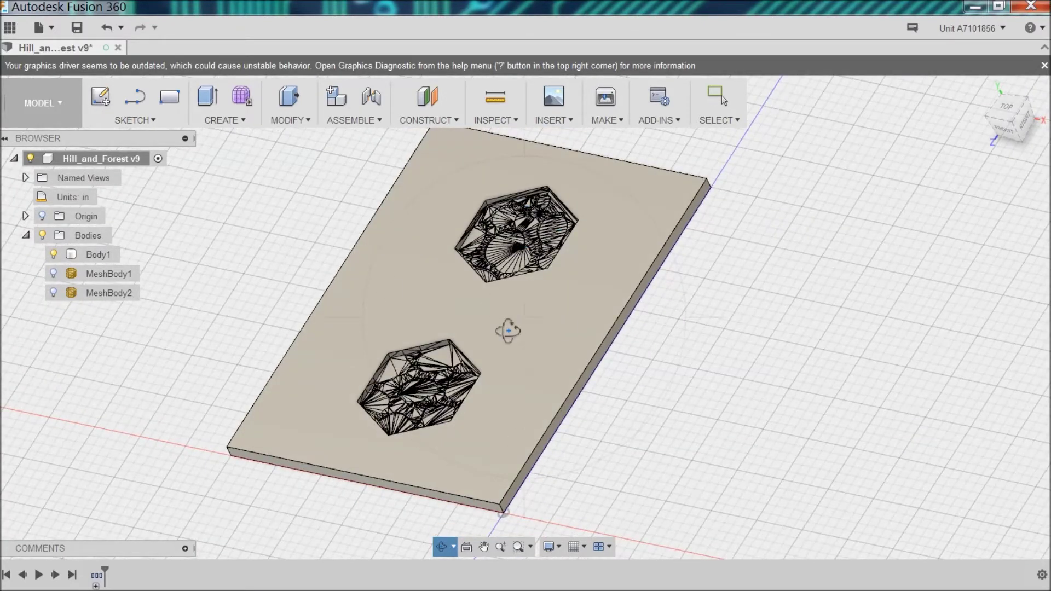
{"action": "left_click_drag", "start_coordinate": [481, 452], "coordinate": [544, 293]}
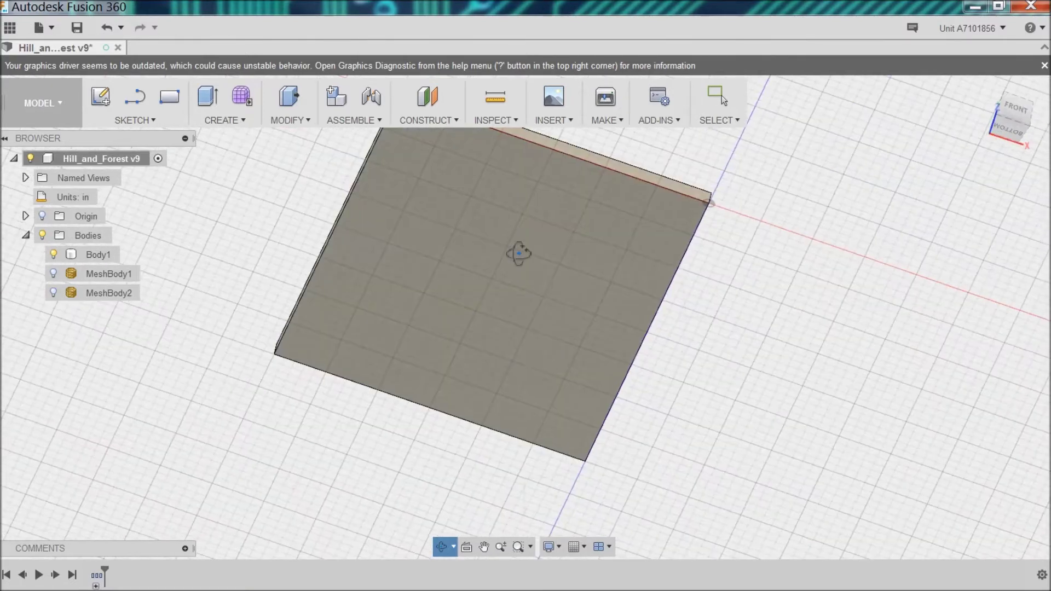
{"action": "left_click_drag", "start_coordinate": [596, 227], "coordinate": [511, 354]}
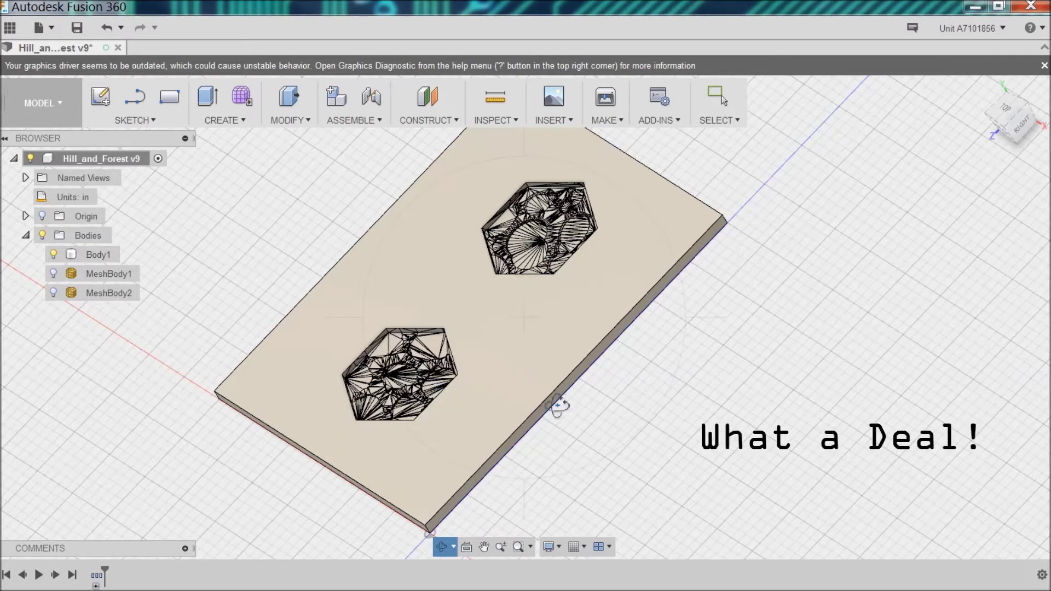
{"action": "left_click_drag", "start_coordinate": [559, 408], "coordinate": [556, 368]}
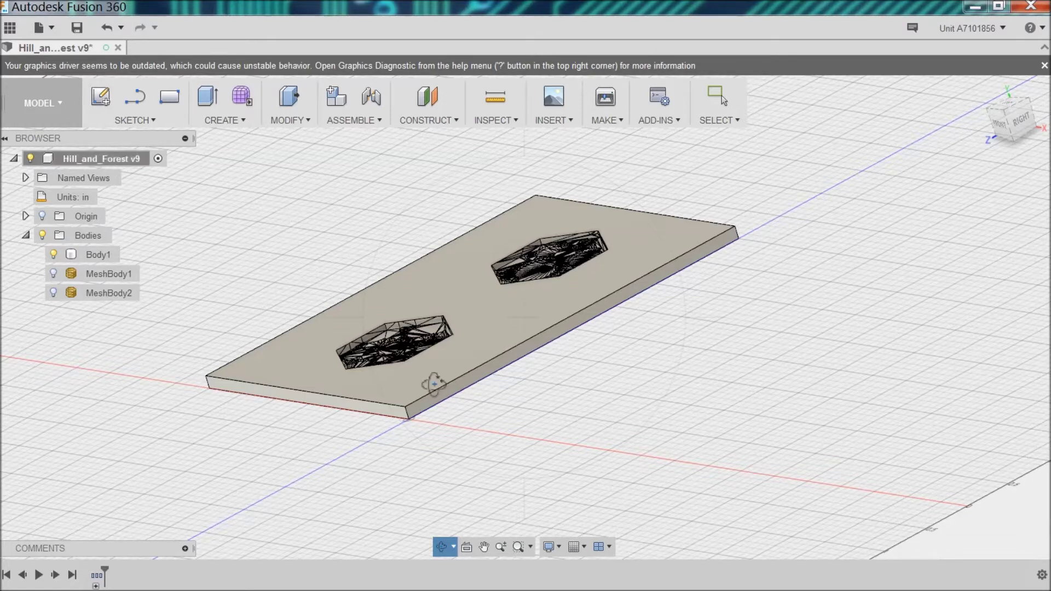
{"action": "middle_click_drag", "start_coordinate": [425, 380], "coordinate": [438, 419], "text": "shift"}
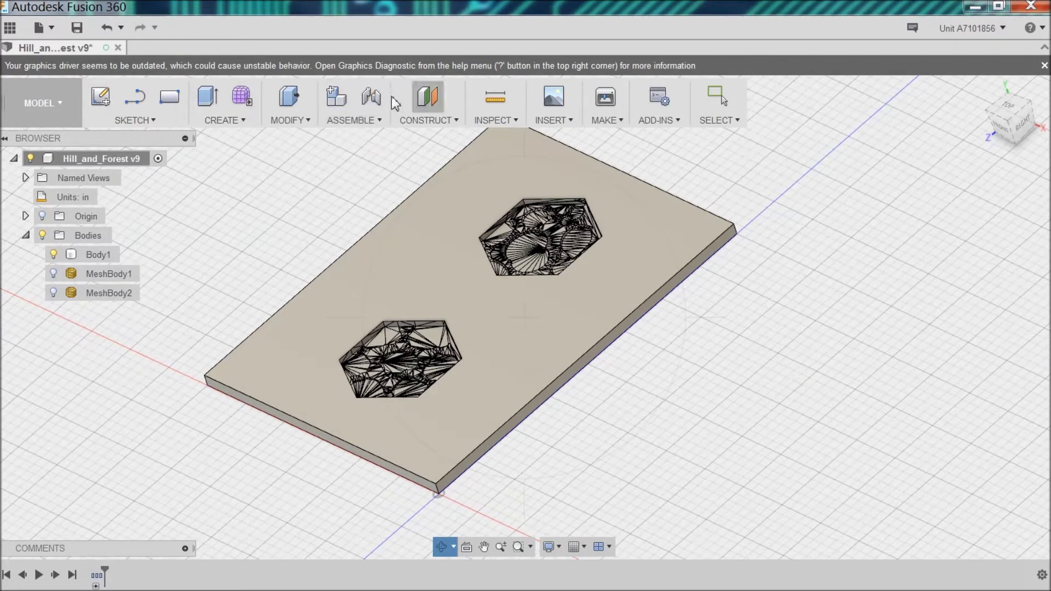
- Create a 2.60 × 4.00 × 0.10 in box from the origin on the ground plane
{"action": "left_click", "coordinate": [232, 119]}
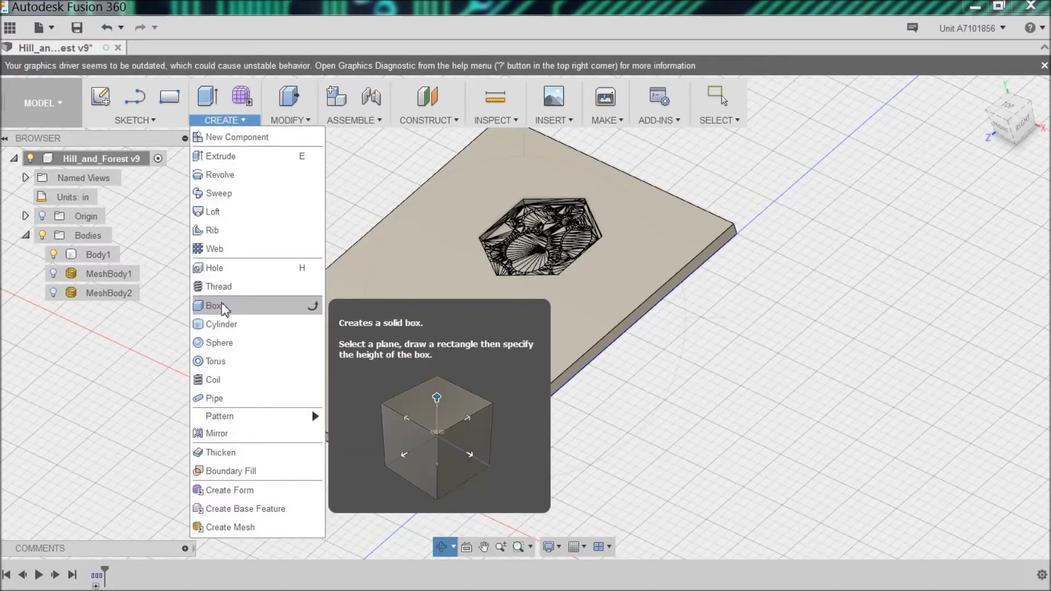
{"action": "left_click", "coordinate": [226, 305]}
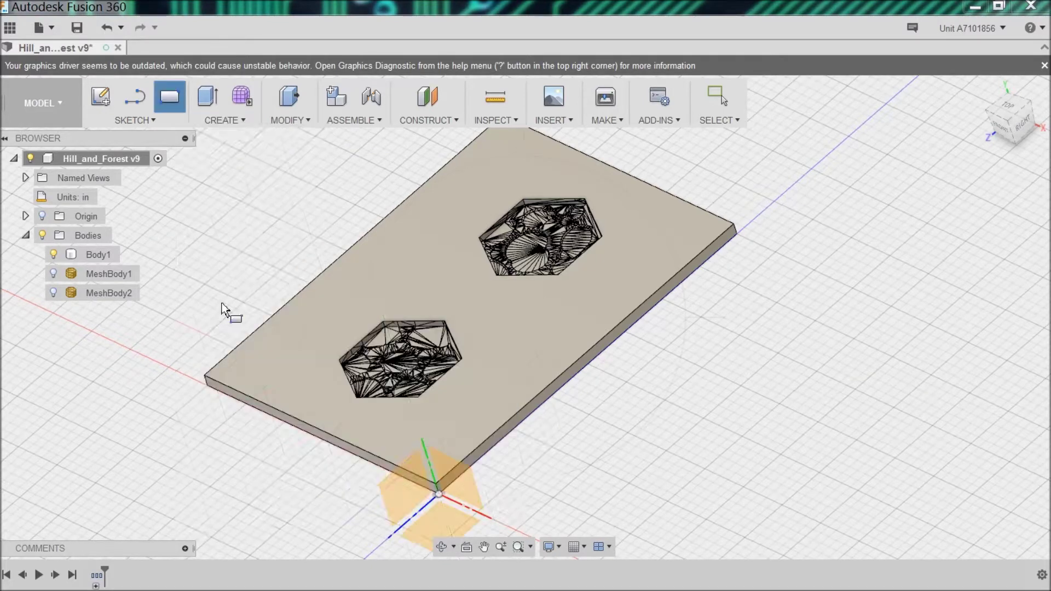
{"action": "left_click", "coordinate": [441, 520]}
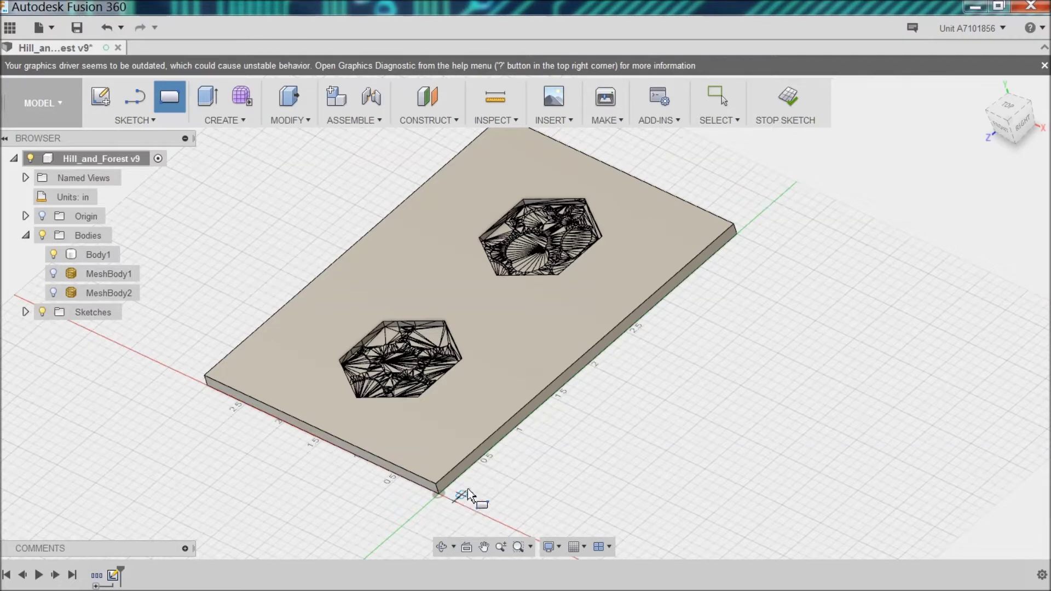
{"action": "left_click", "coordinate": [455, 496]}
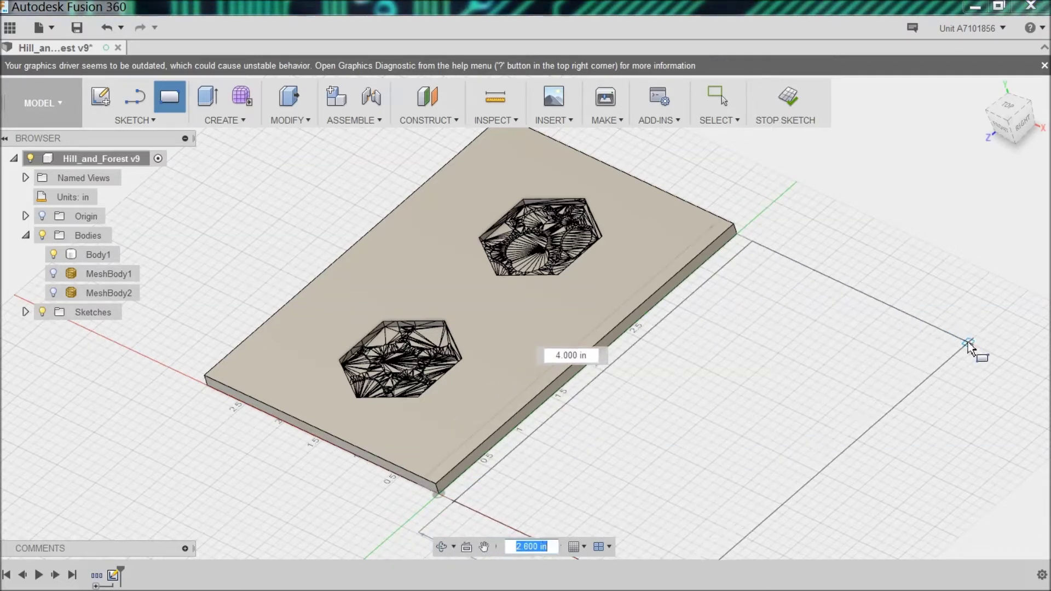
{"action": "key", "text": "Tab"}
{"action": "key", "text": "Tab"}
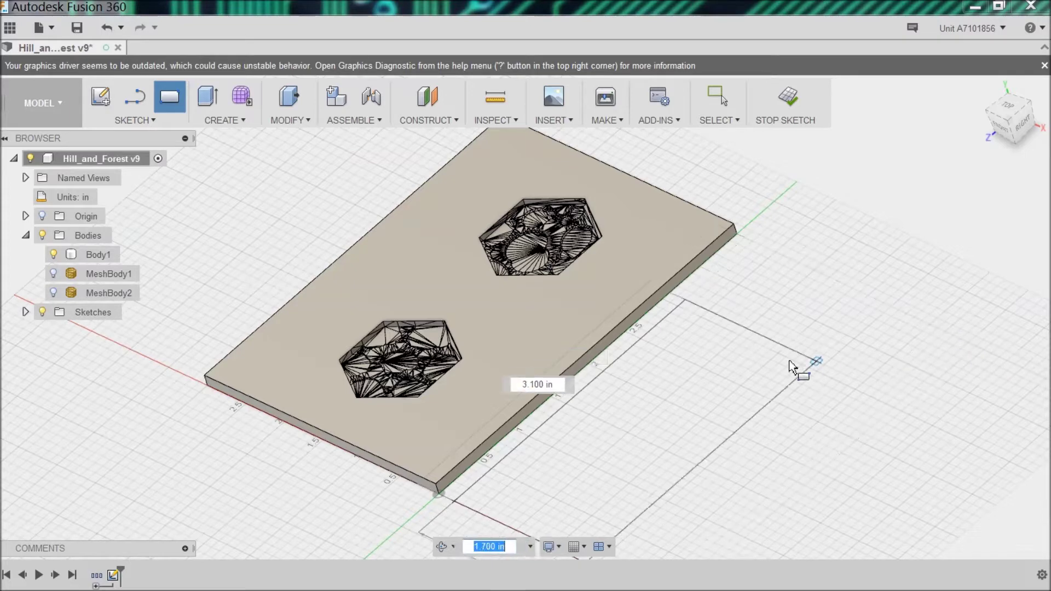
{"action": "left_click", "coordinate": [953, 338]}
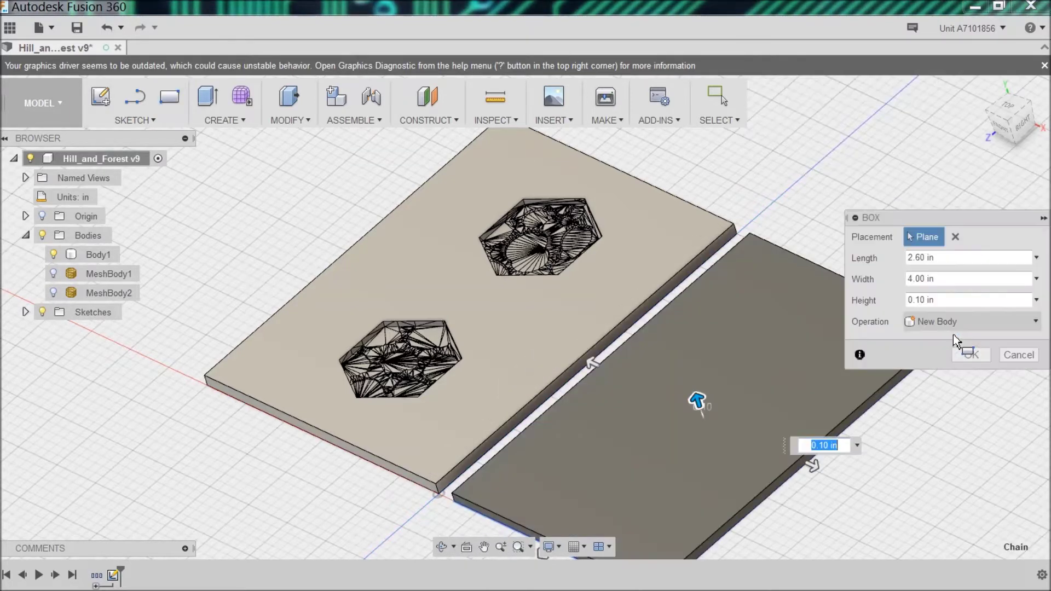
{"action": "key", "text": "Return"}
{"action": "middle_click_drag", "start_coordinate": [821, 443], "coordinate": [550, 490], "text": "shift"}
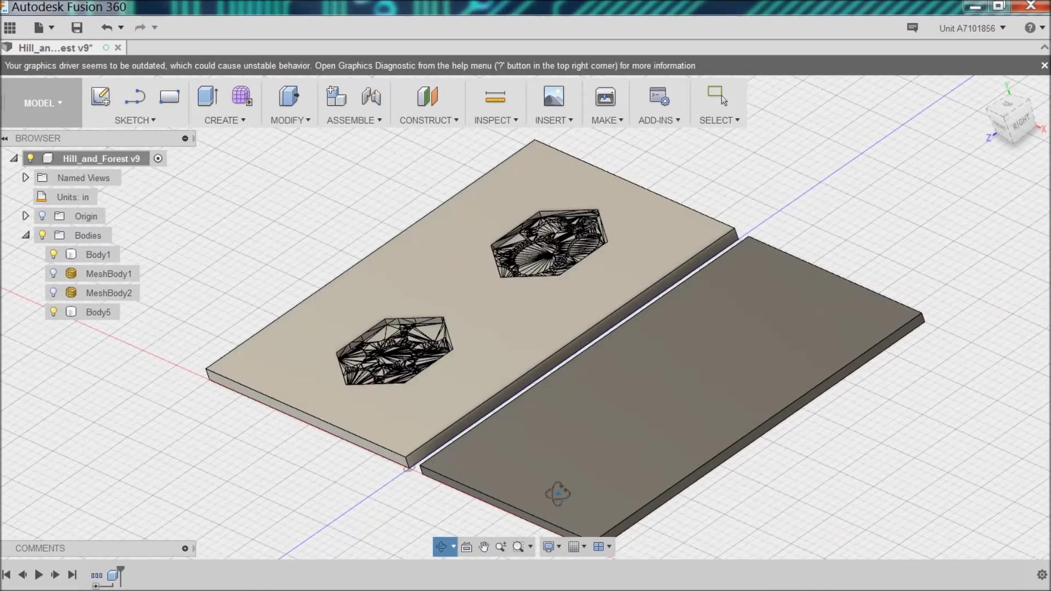
{"action": "left_click", "coordinate": [567, 120]}
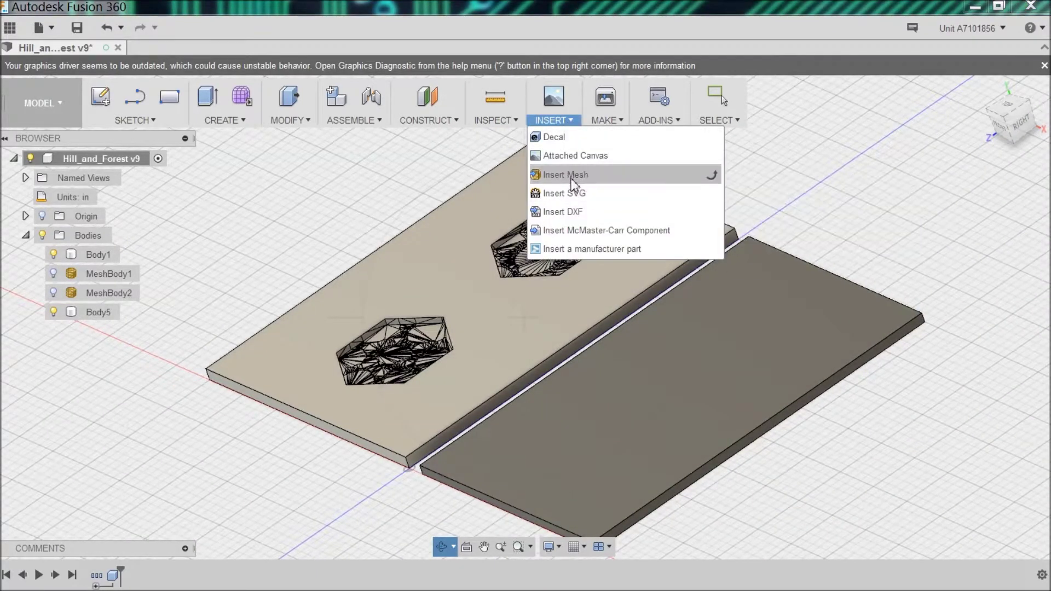
- Insert Water.stl (not Forest.stl) as a new mesh body
{"action": "left_click", "coordinate": [570, 175]}
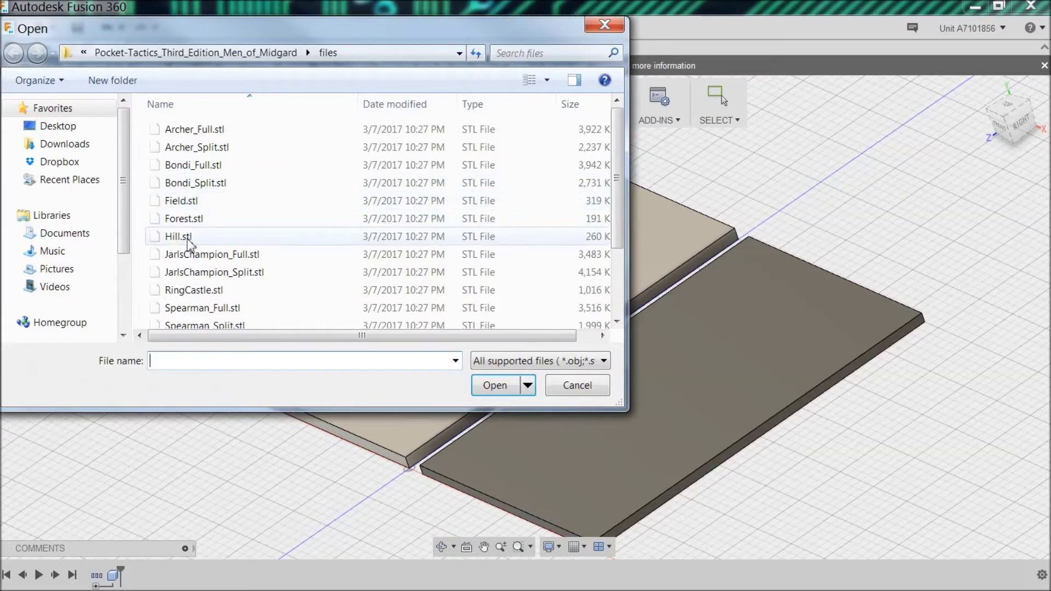
{"action": "left_click", "coordinate": [172, 221]}
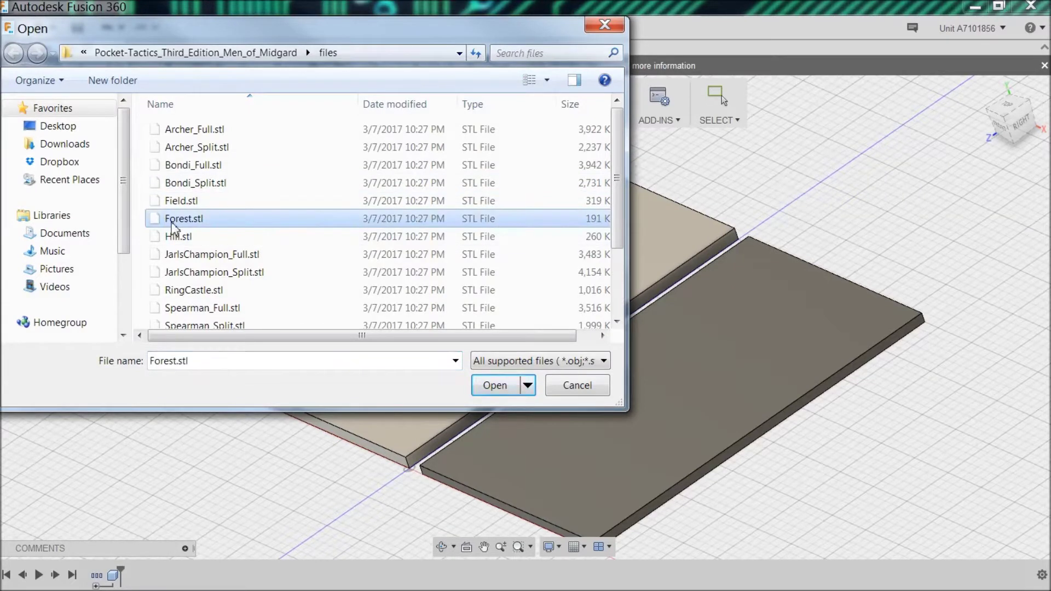
{"action": "scroll", "coordinate": [180, 246], "scroll_direction": "down", "scroll_amount": 2}
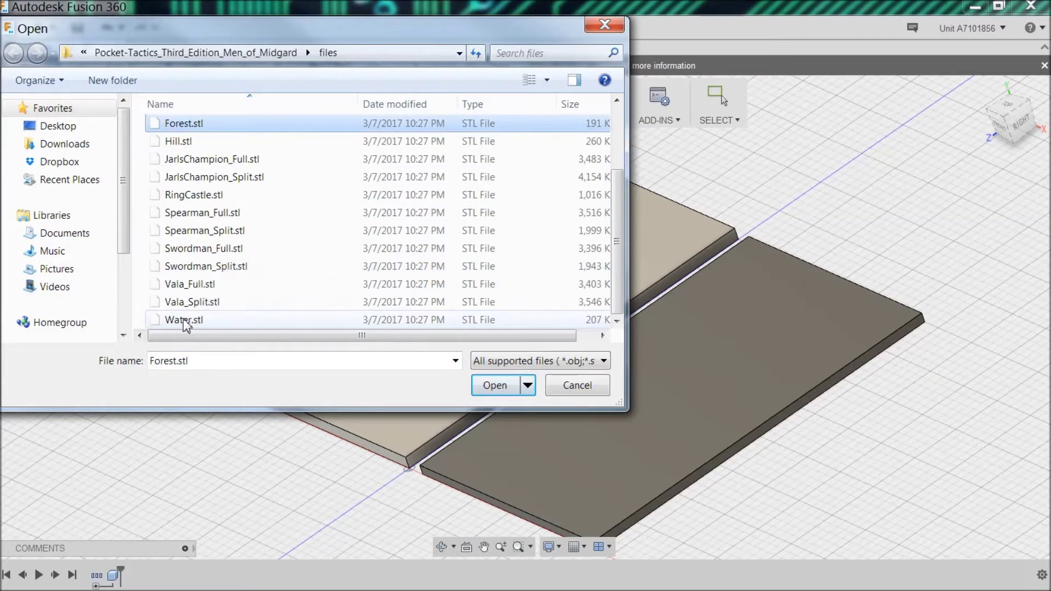
{"action": "left_click", "coordinate": [184, 321]}
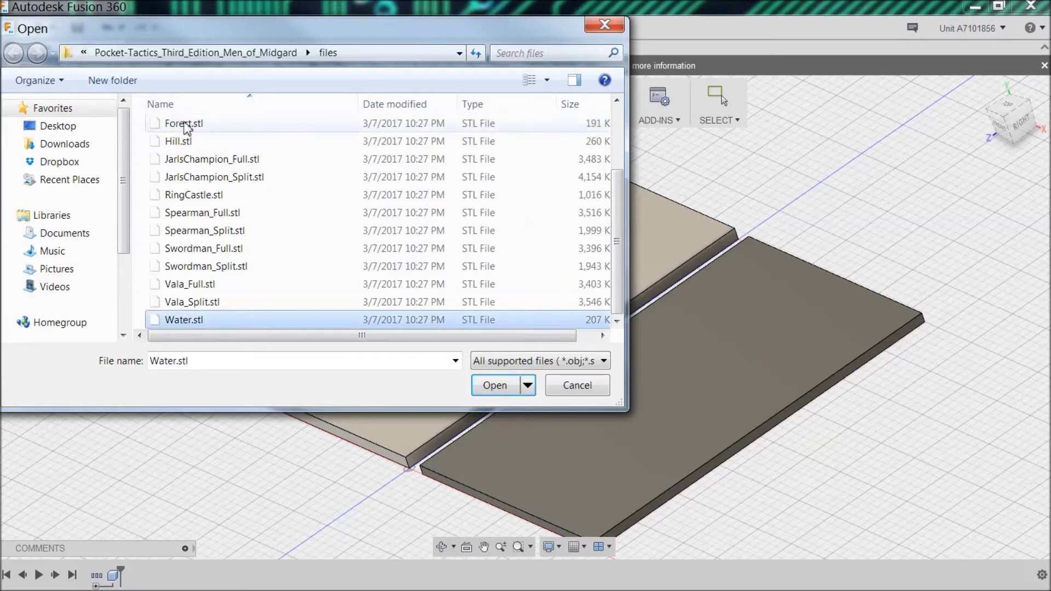
{"action": "left_click", "coordinate": [185, 124]}
{"action": "left_click", "coordinate": [187, 321]}
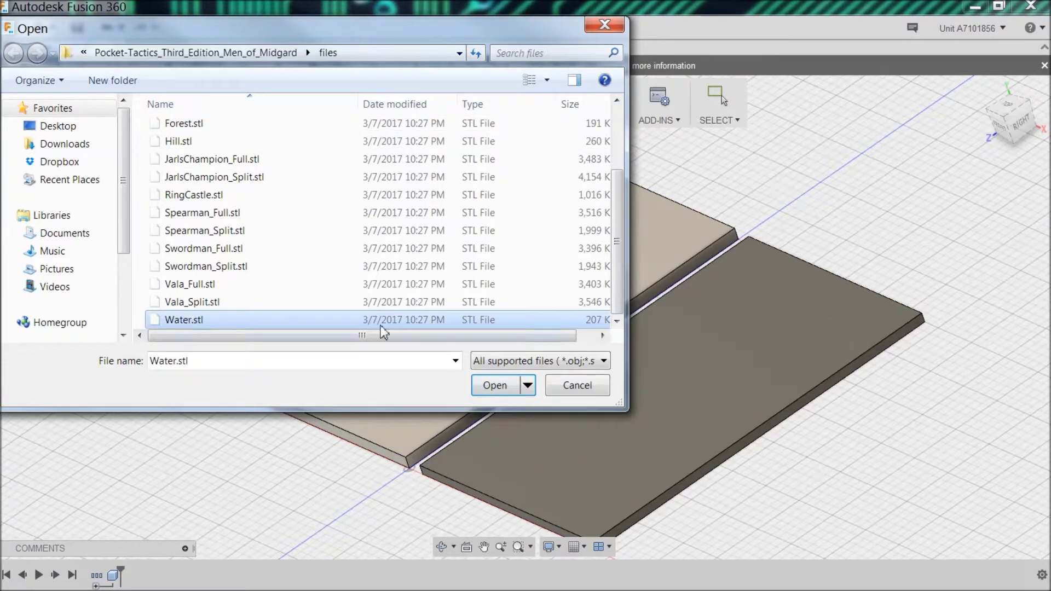
{"action": "left_click", "coordinate": [494, 385]}
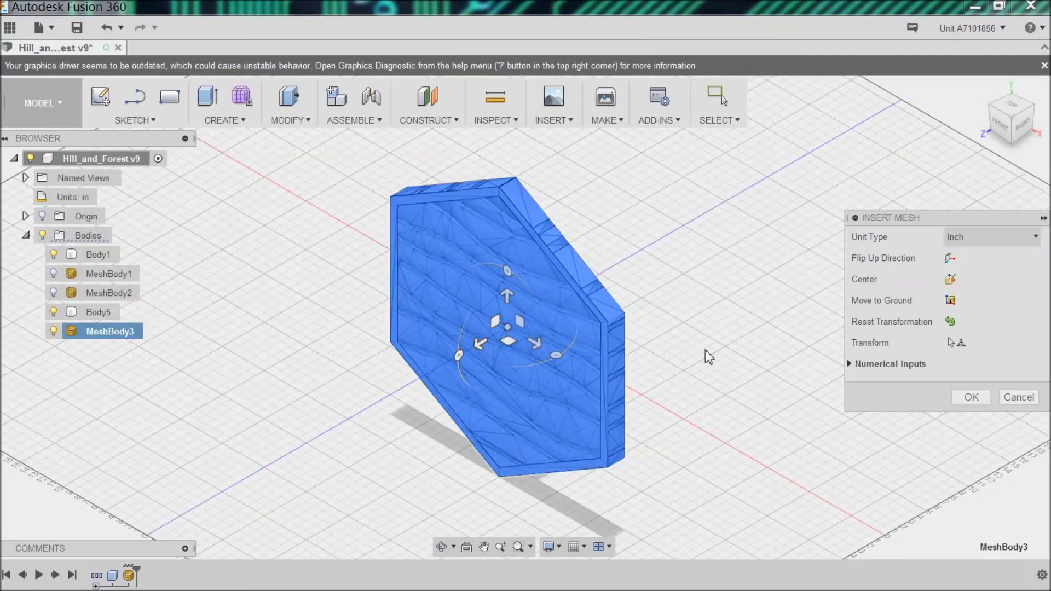
- Set the inserted mesh's unit type, comparing millimetres with centimetres
{"action": "left_click", "coordinate": [1036, 239]}
{"action": "left_click", "coordinate": [979, 272]}
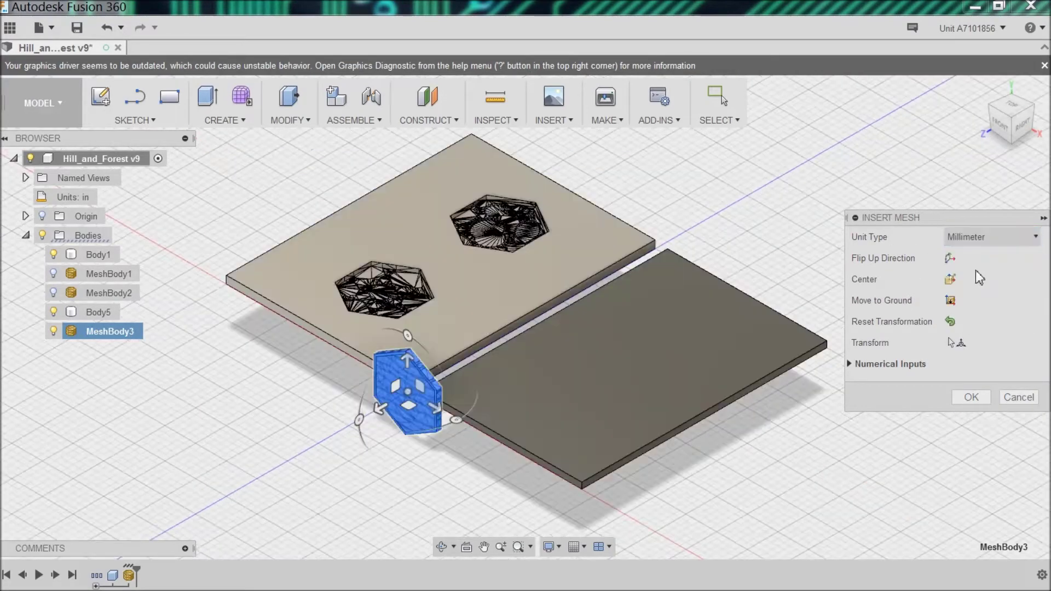
{"action": "left_click", "coordinate": [987, 237]}
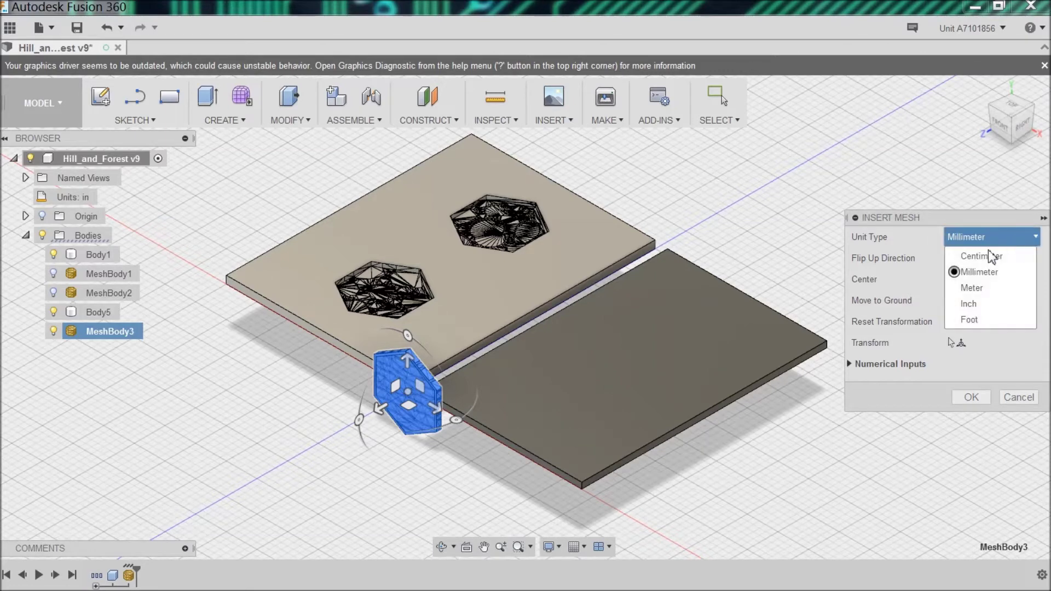
{"action": "left_click", "coordinate": [986, 254]}
{"action": "scroll", "coordinate": [1007, 240], "scroll_direction": "down", "scroll_amount": 1}
- Rotate the water mesh -90 deg so the terrain lies flat
{"action": "left_click", "coordinate": [956, 343]}
{"action": "left_click_drag", "start_coordinate": [434, 459], "coordinate": [403, 310]}
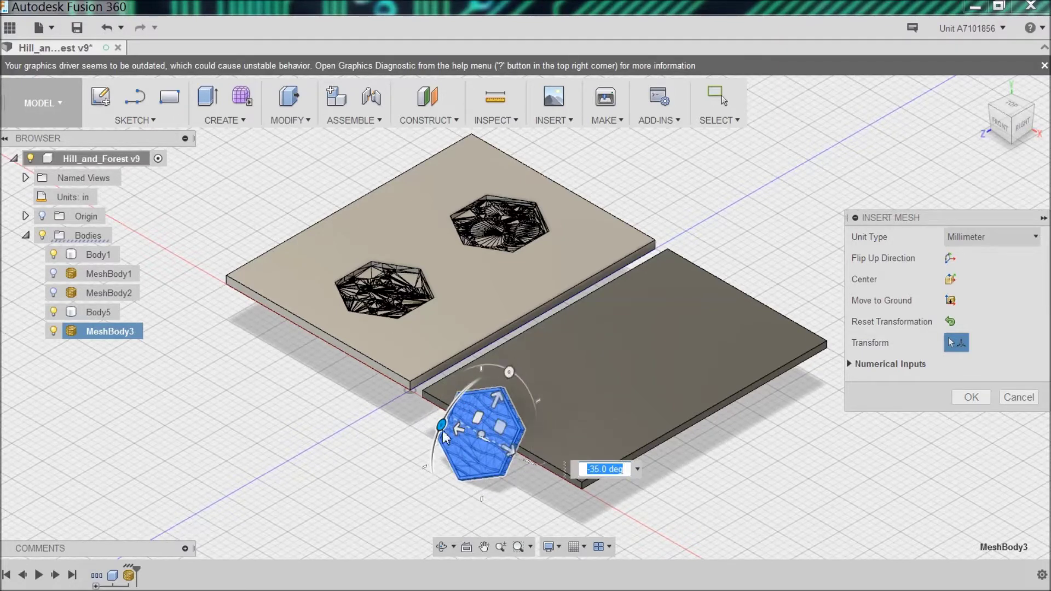
{"action": "left_click_drag", "start_coordinate": [504, 369], "coordinate": [481, 410]}
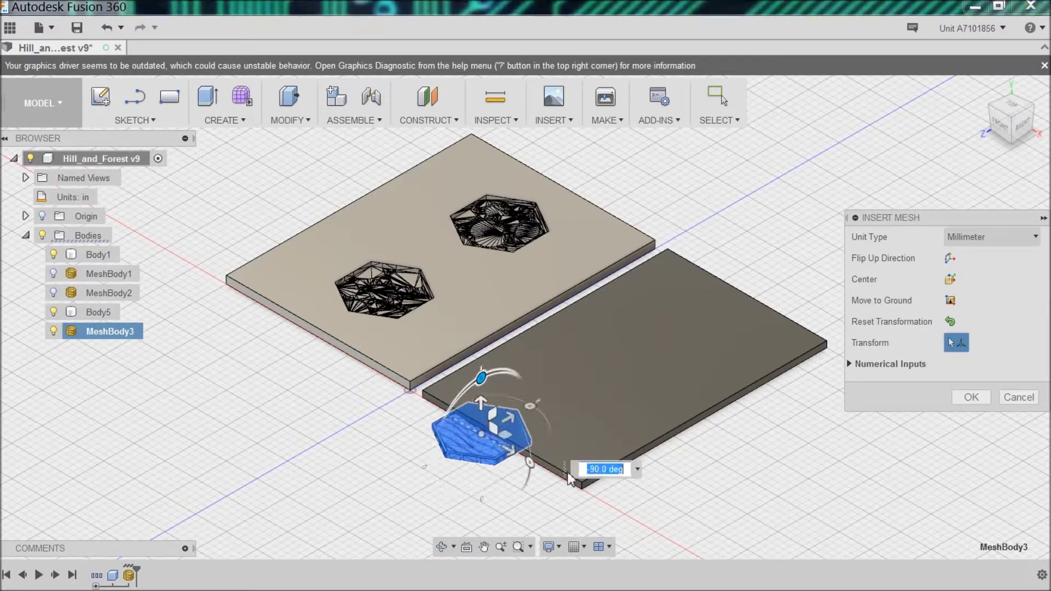
{"action": "scroll", "coordinate": [461, 437], "scroll_direction": "up", "scroll_amount": 5}
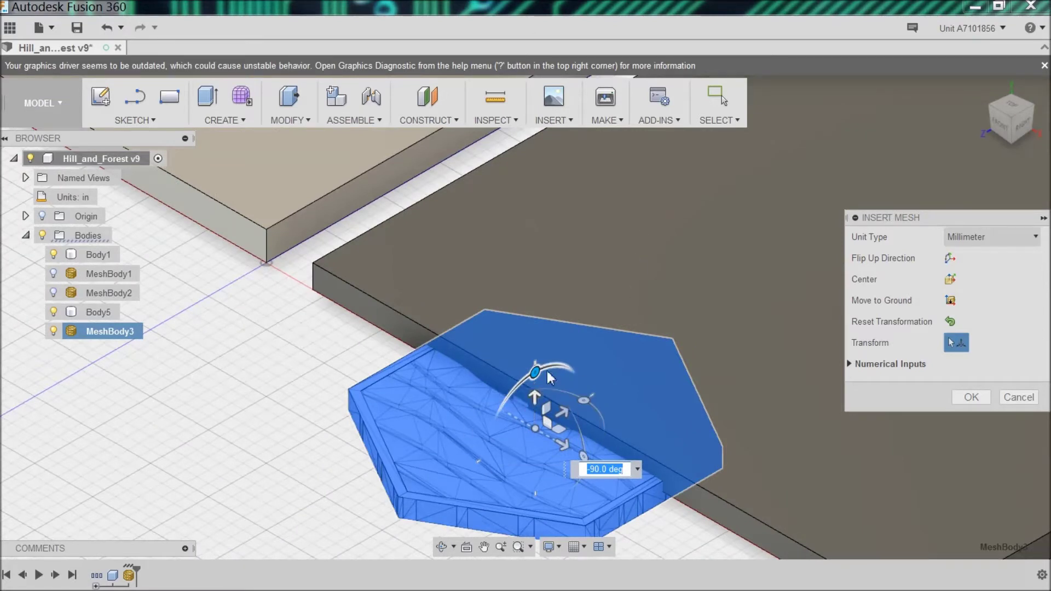
- Place the water mesh, then move MeshBody3 -1.60 in along Z onto the second plate
{"action": "key", "text": "Return"}
{"action": "right_click", "coordinate": [510, 448]}
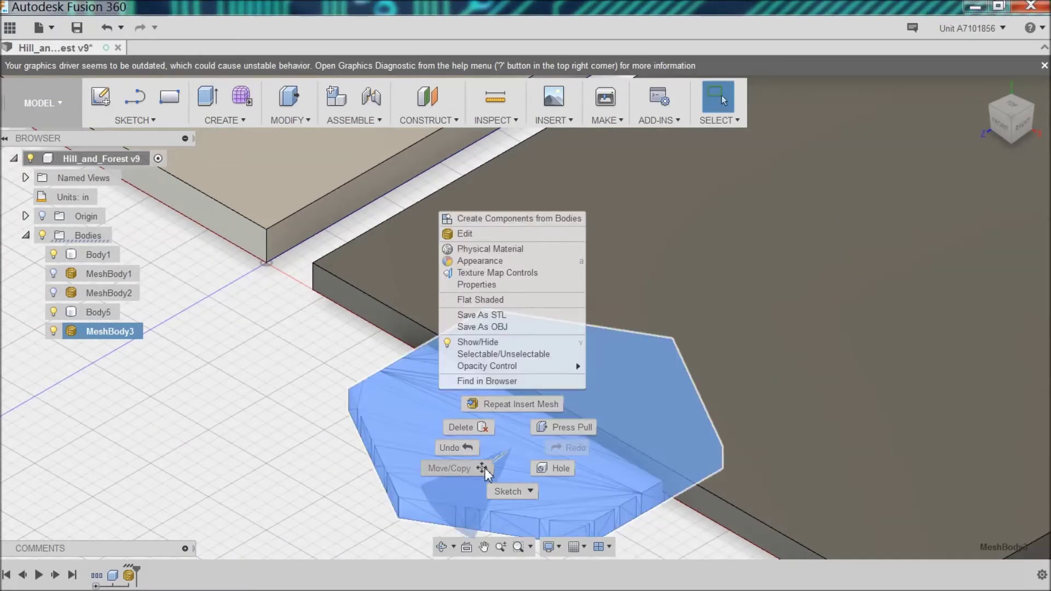
{"action": "left_click", "coordinate": [470, 468]}
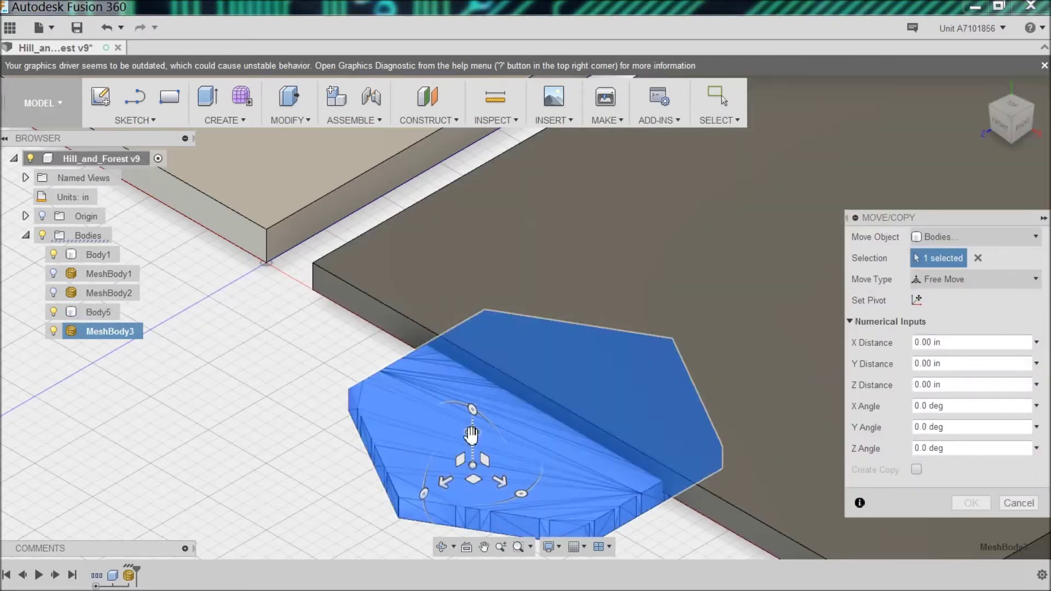
{"action": "left_click_drag", "start_coordinate": [472, 421], "coordinate": [471, 406]}
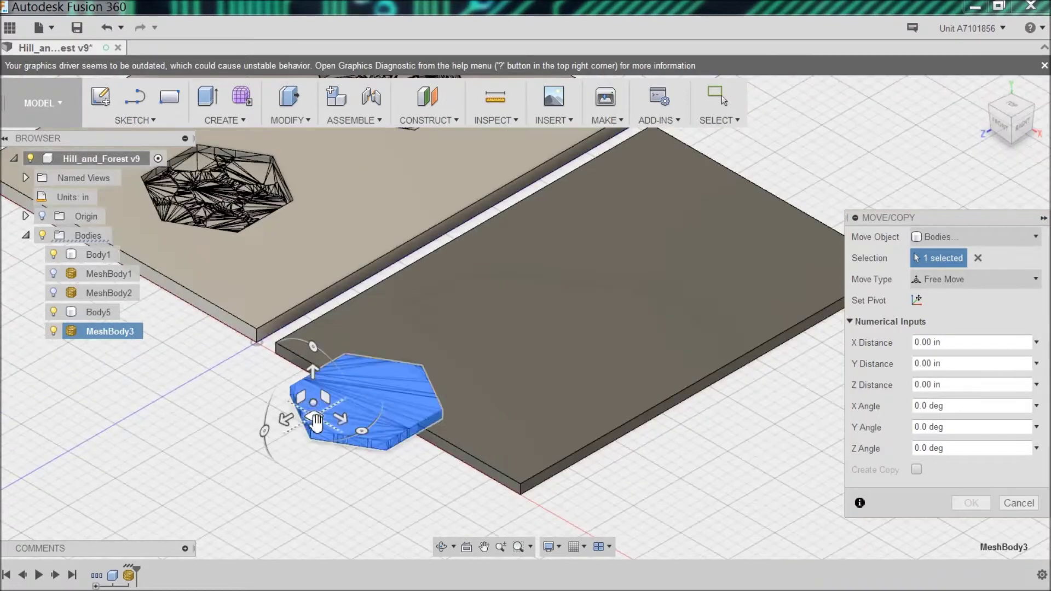
{"action": "left_click_drag", "start_coordinate": [286, 419], "coordinate": [437, 331]}
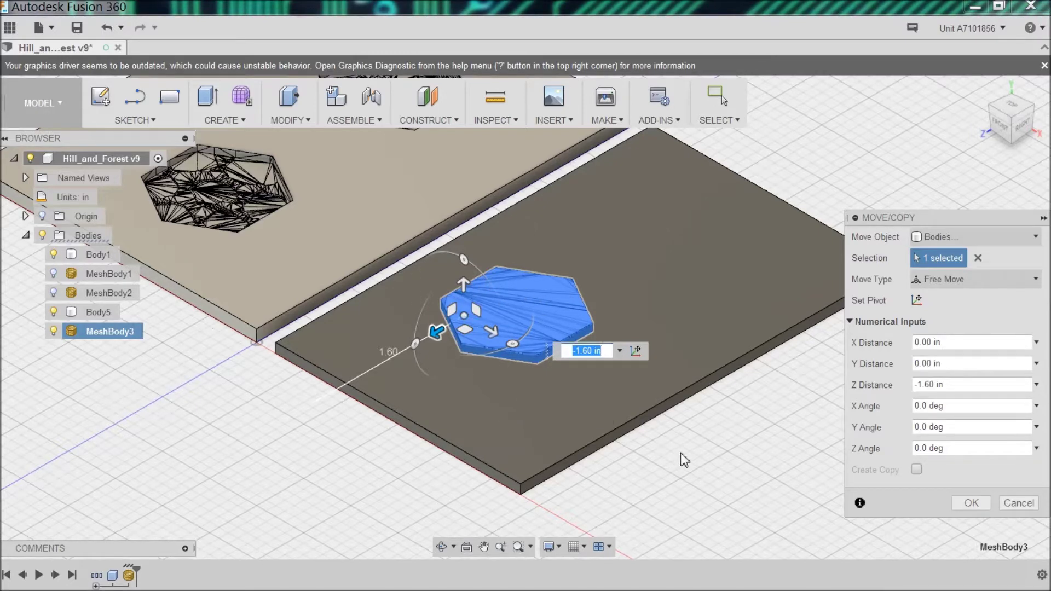
{"action": "key", "text": "Return"}
{"action": "right_click", "coordinate": [517, 306]}
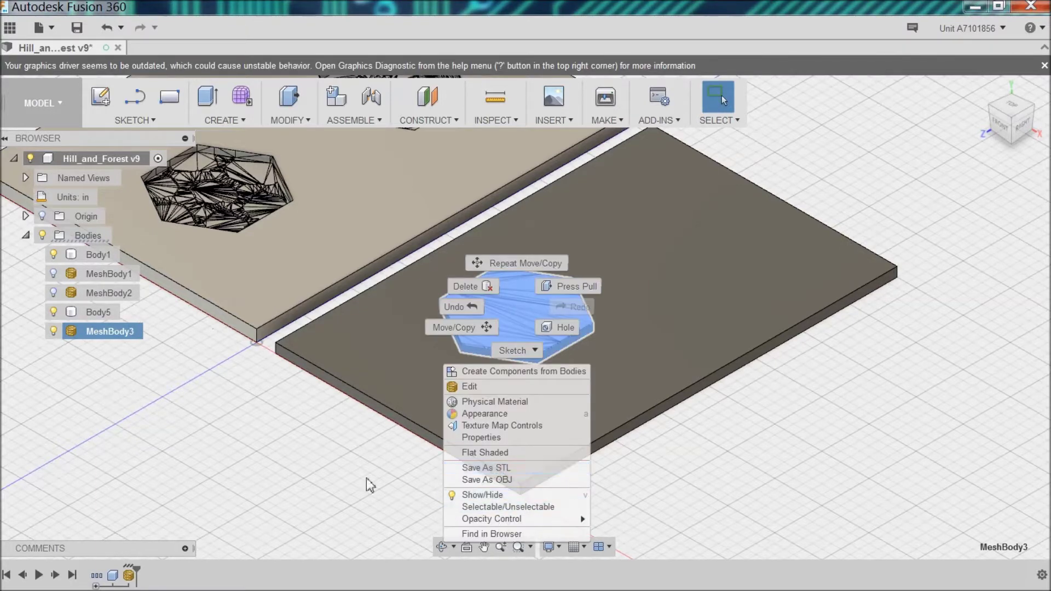
- Switch the root component to Do not capture Design History and accept removing the timeline
{"action": "left_click", "coordinate": [320, 439]}
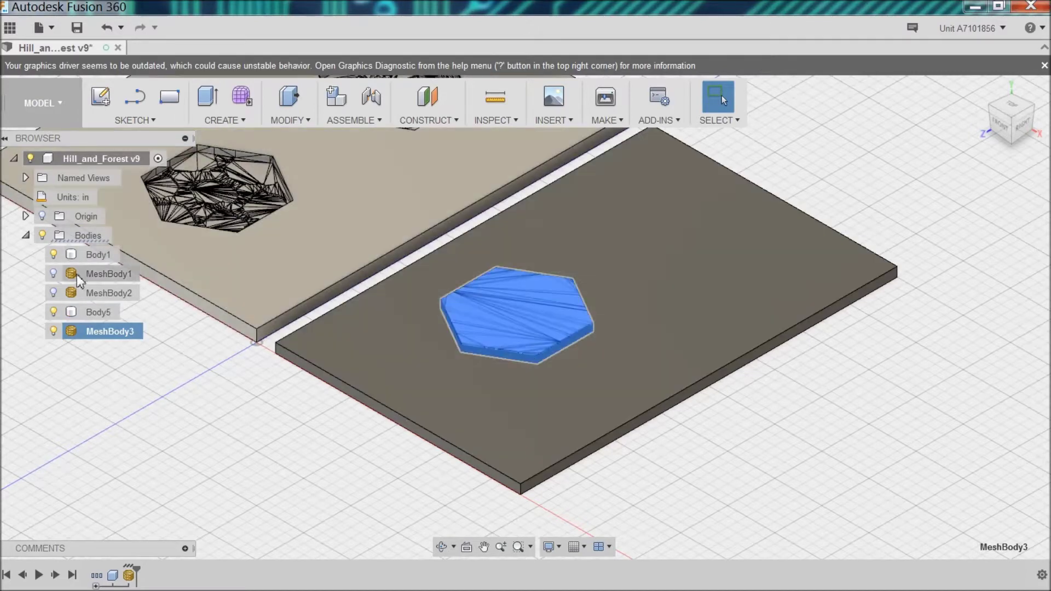
{"action": "right_click", "coordinate": [94, 163]}
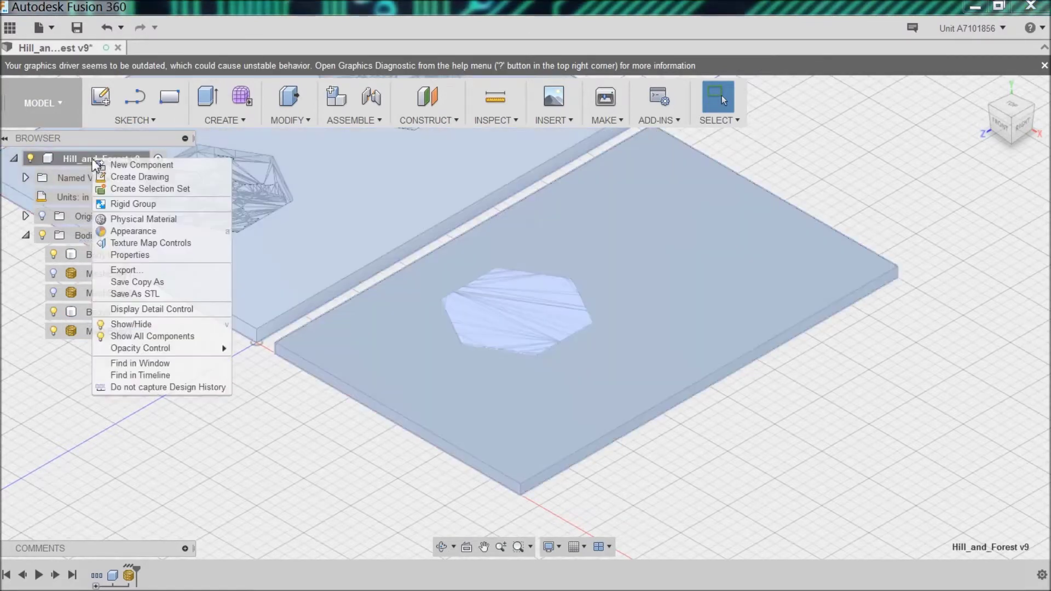
{"action": "left_click", "coordinate": [153, 388]}
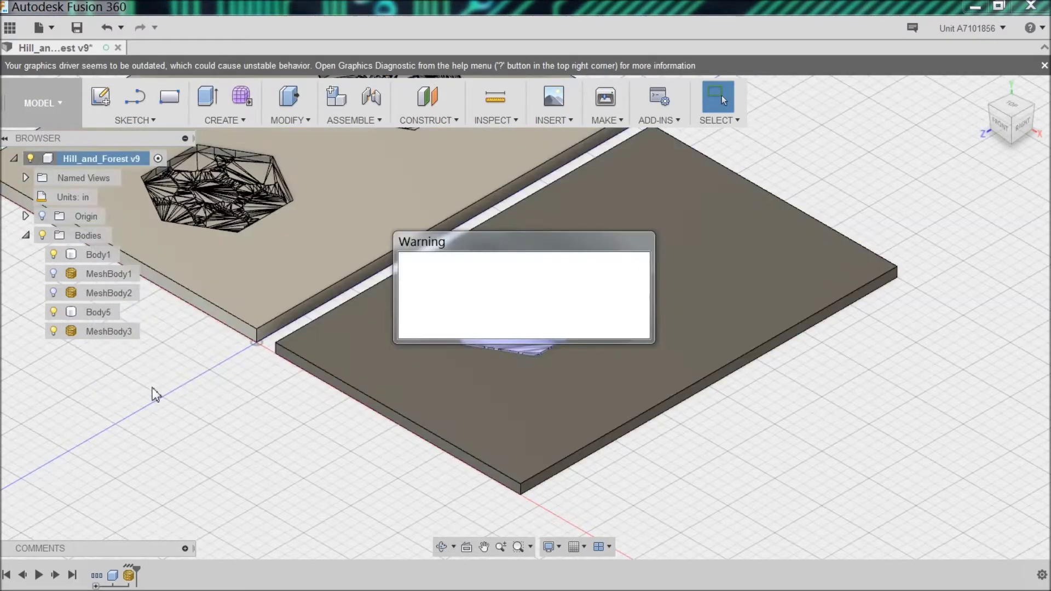
{"action": "left_click", "coordinate": [545, 322]}
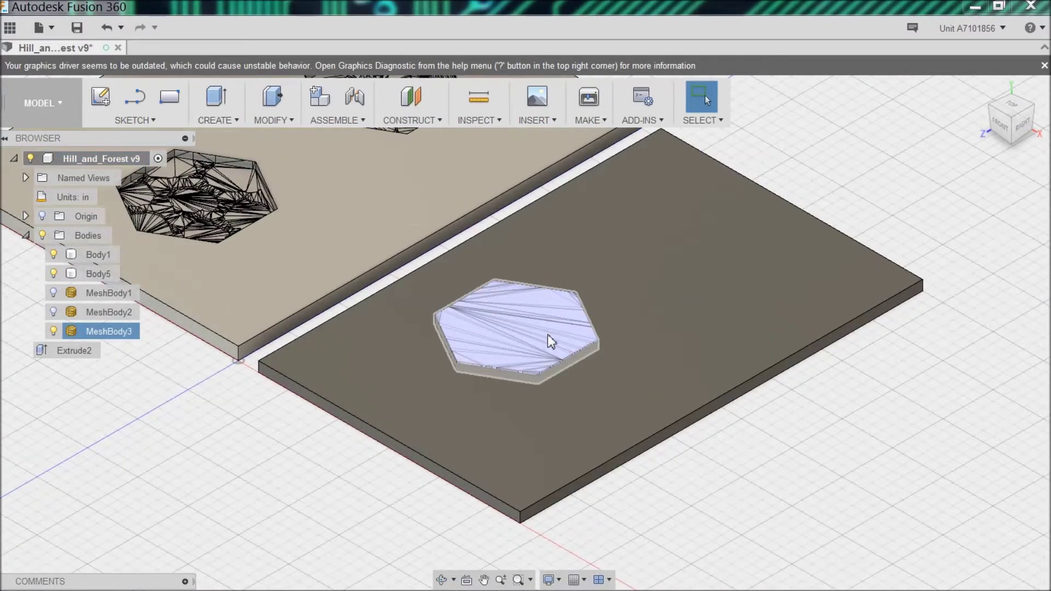
{"action": "left_click", "coordinate": [509, 334]}
- Convert MeshBody3 to solid Body6 with Mesh to BRep, then re-enable Capture Design History
{"action": "right_click", "coordinate": [109, 331]}
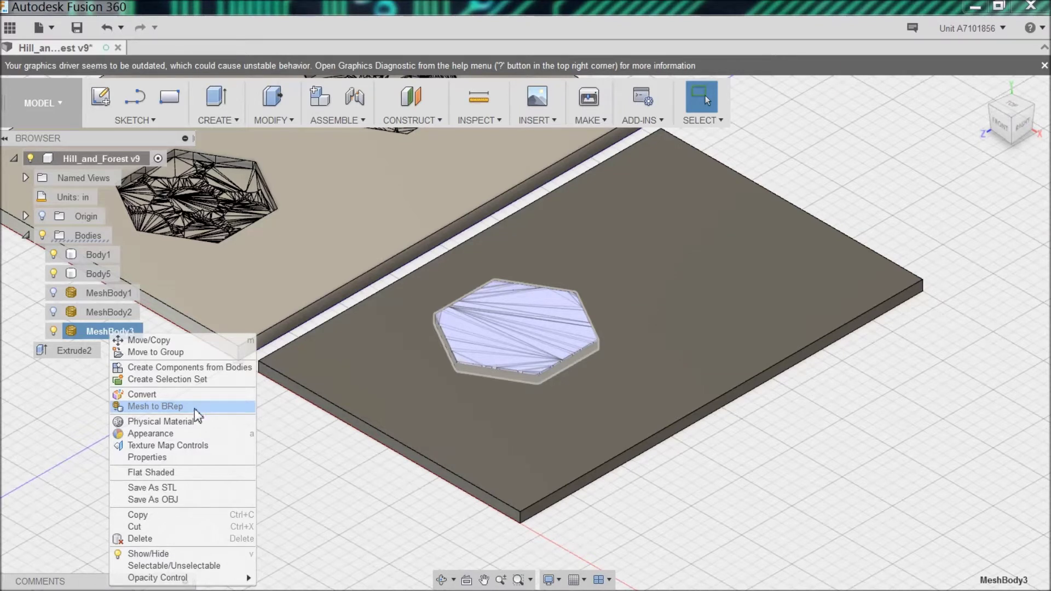
{"action": "left_click", "coordinate": [194, 407]}
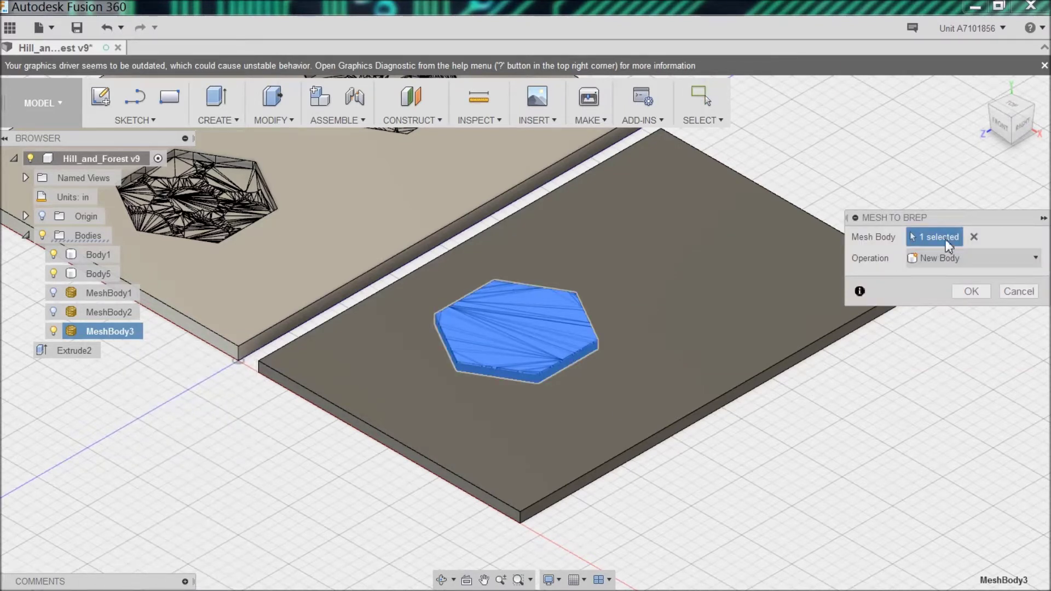
{"action": "left_click", "coordinate": [968, 290]}
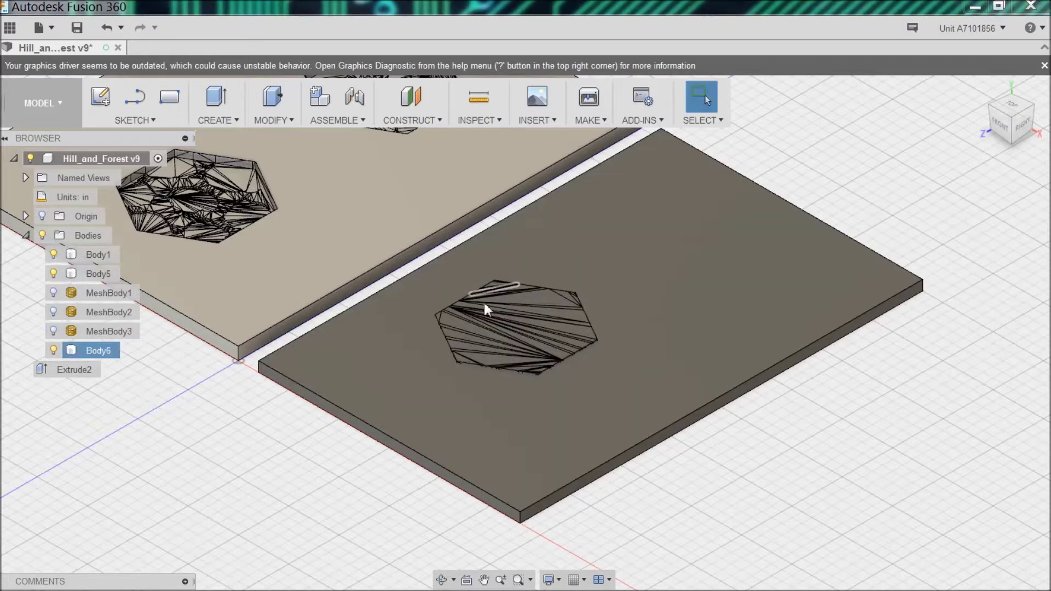
{"action": "left_click", "coordinate": [279, 474]}
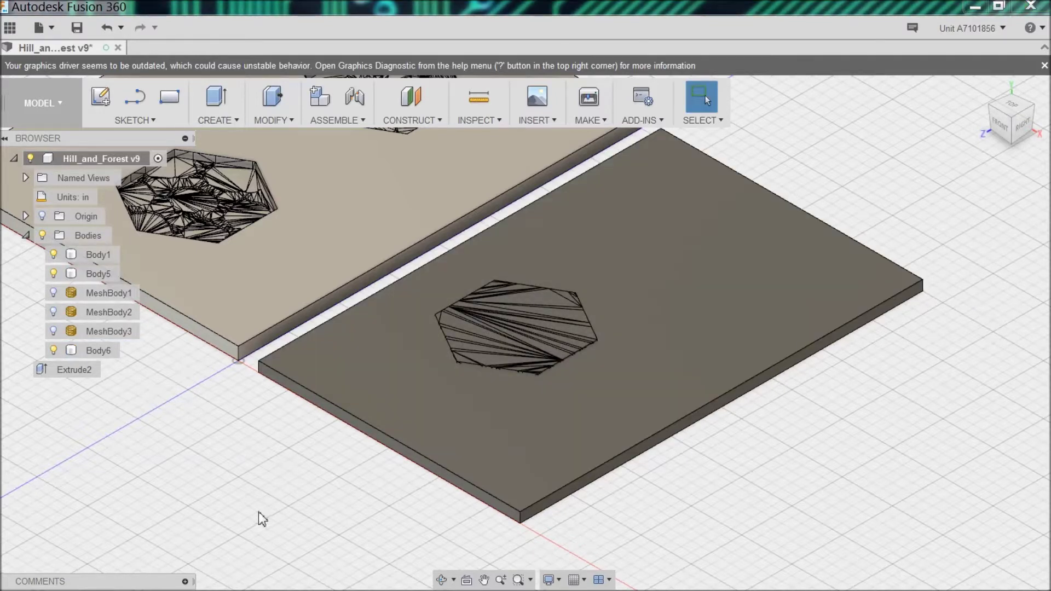
{"action": "left_click", "coordinate": [557, 349]}
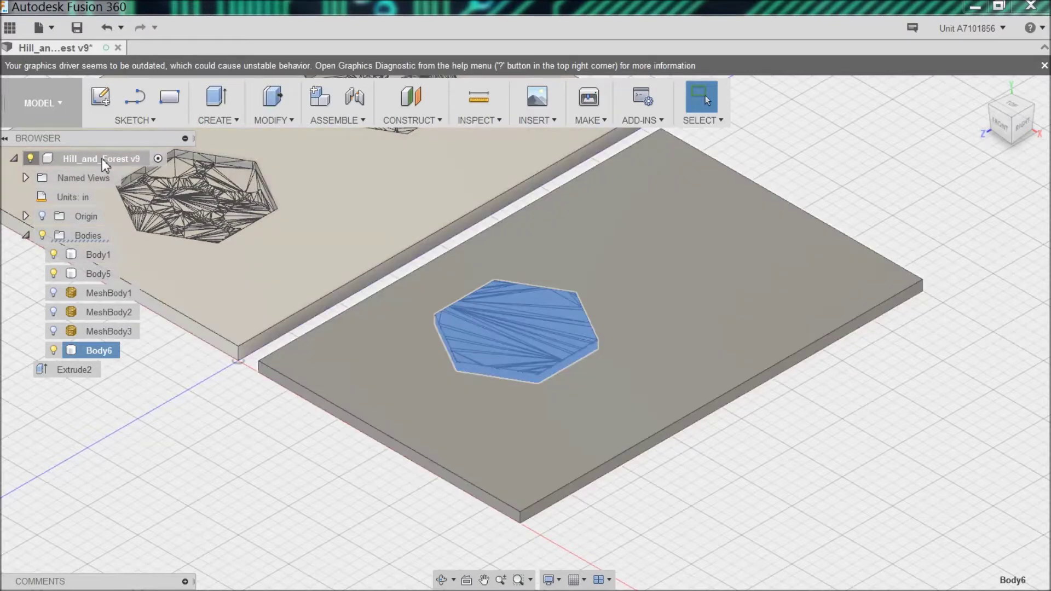
{"action": "right_click", "coordinate": [104, 164]}
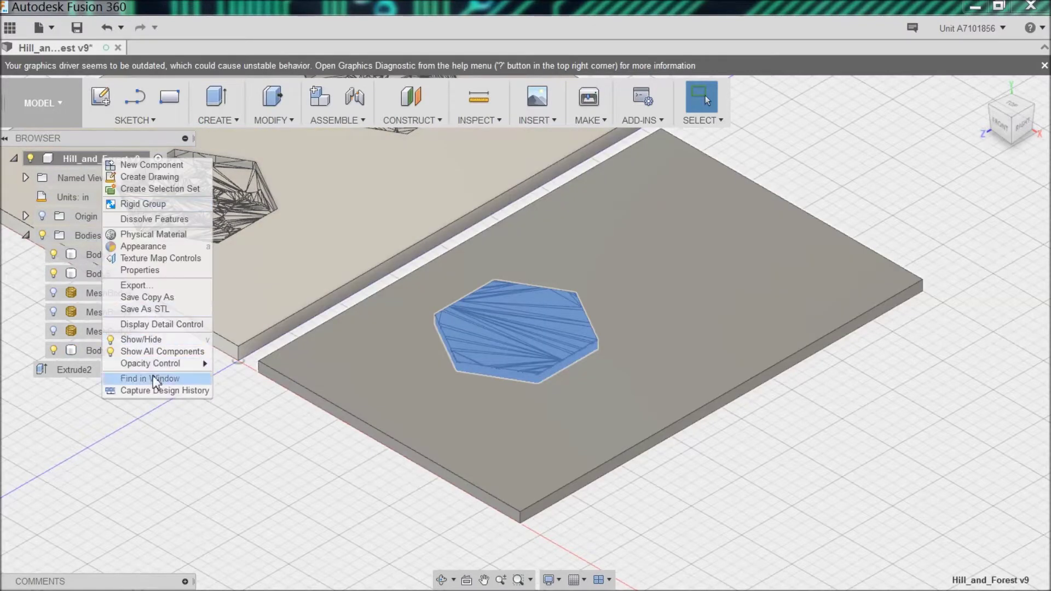
{"action": "left_click", "coordinate": [167, 398]}
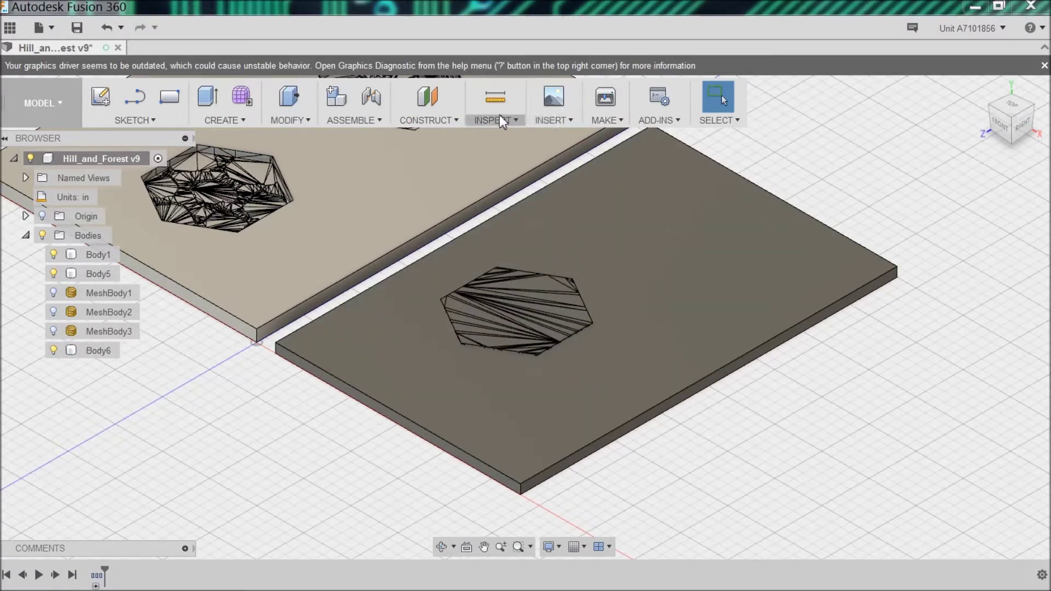
- Combine with Cut: target Body5, tool Body6, leaving a hexagonal terrain cavity
{"action": "left_click", "coordinate": [296, 120]}
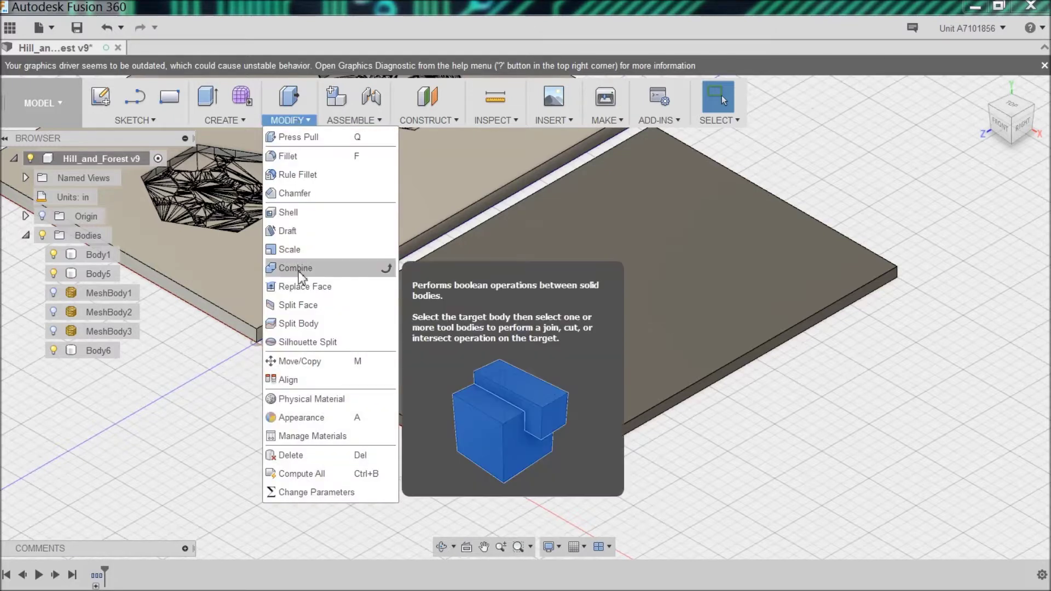
{"action": "left_click", "coordinate": [298, 269]}
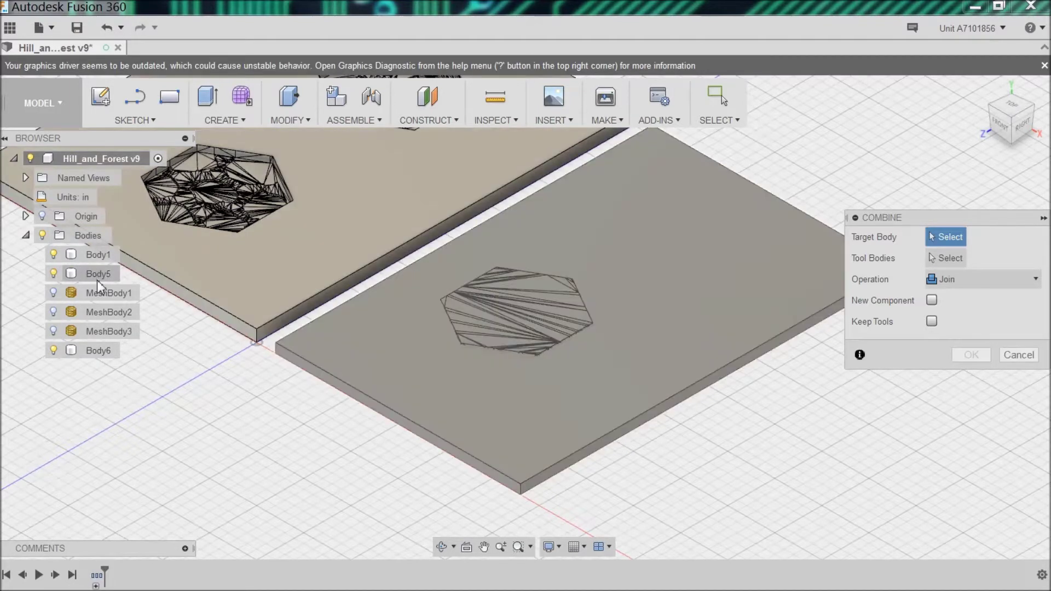
{"action": "left_click", "coordinate": [99, 273]}
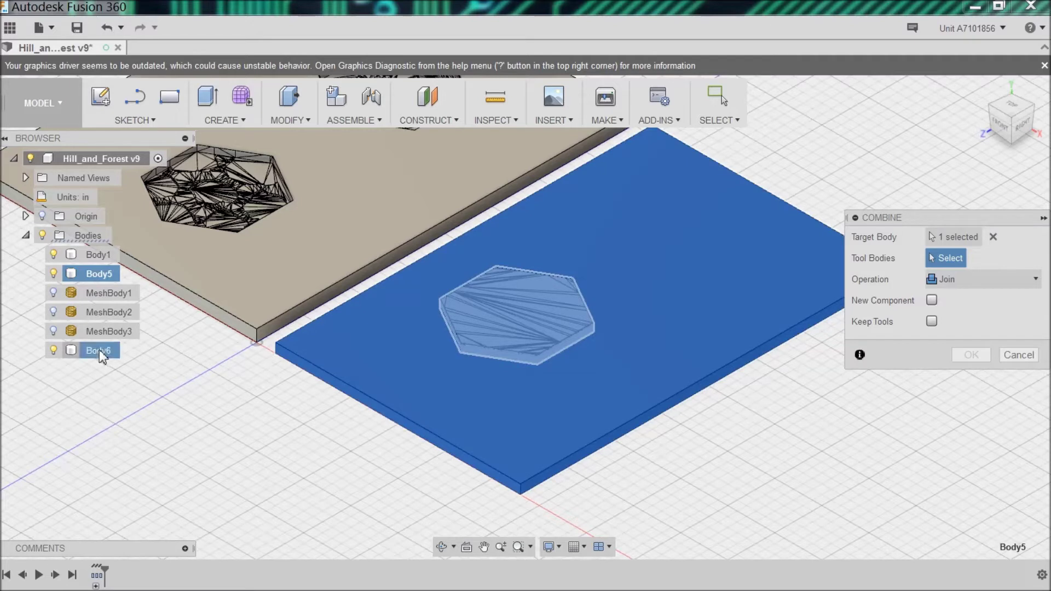
{"action": "left_click", "coordinate": [100, 350]}
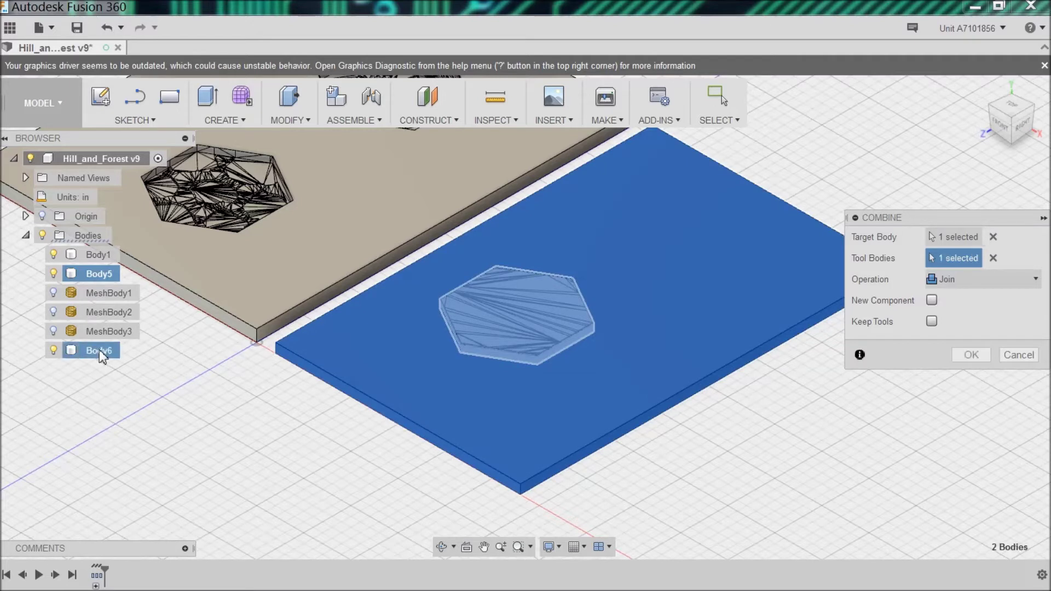
{"action": "left_click", "coordinate": [1034, 280]}
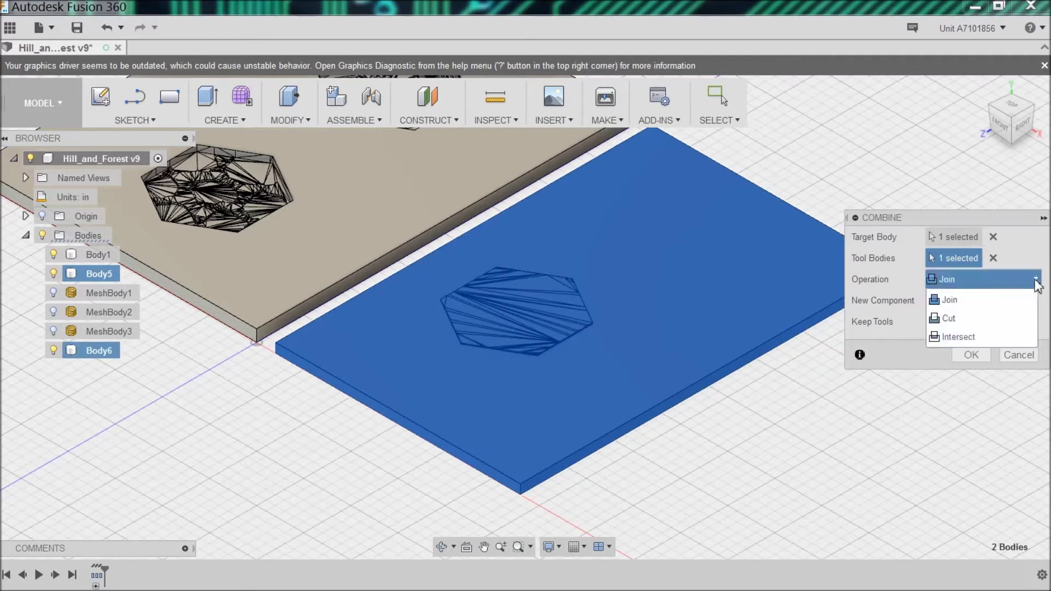
{"action": "left_click", "coordinate": [963, 318]}
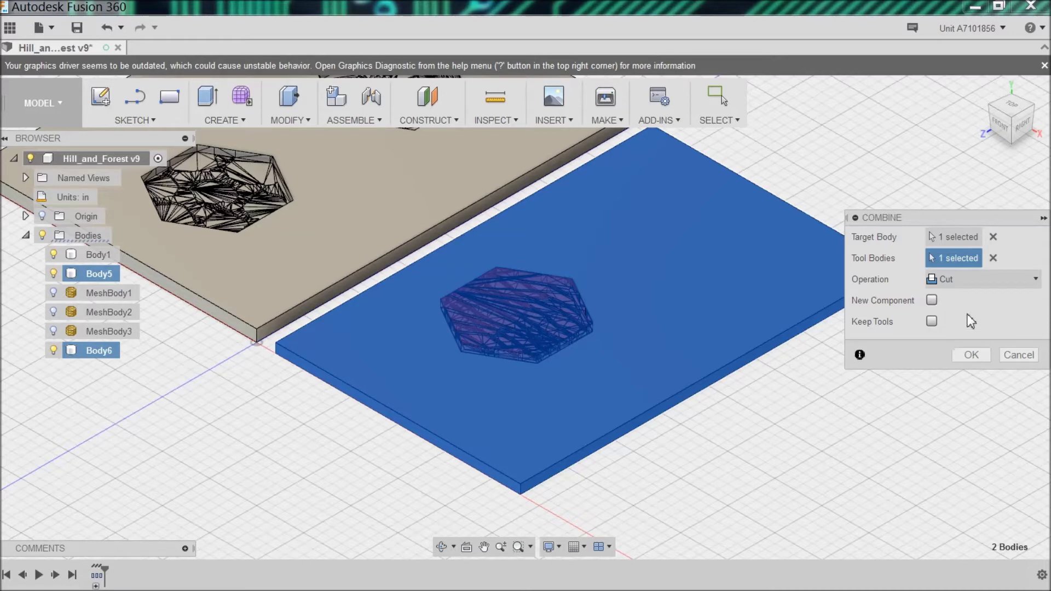
{"action": "left_click", "coordinate": [973, 354]}
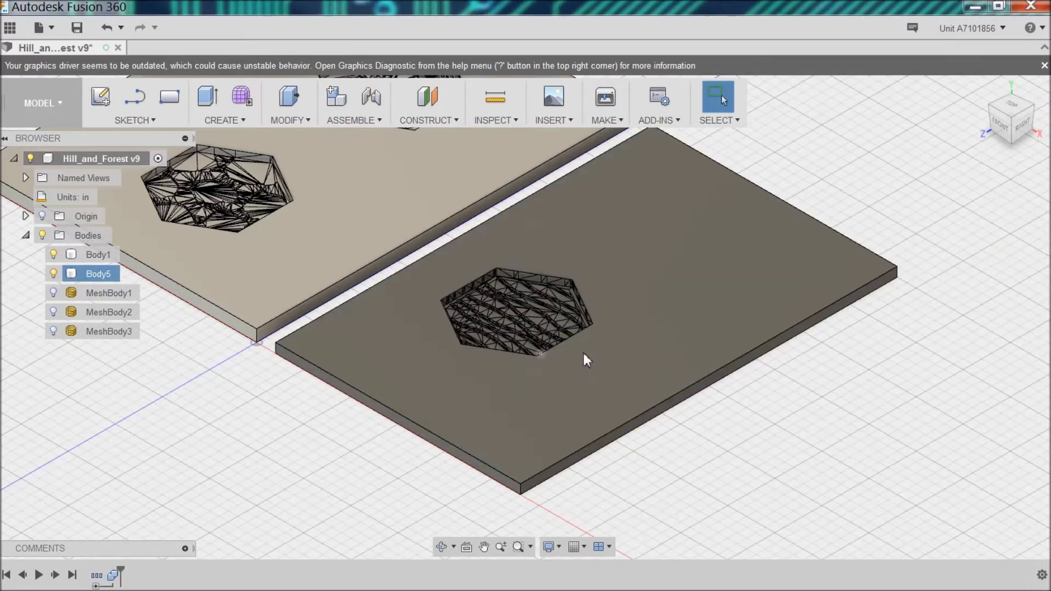
{"action": "middle_click_drag", "start_coordinate": [583, 355], "coordinate": [484, 369], "text": "shift"}
{"action": "middle_click_drag", "start_coordinate": [458, 272], "coordinate": [625, 233], "text": "shift"}
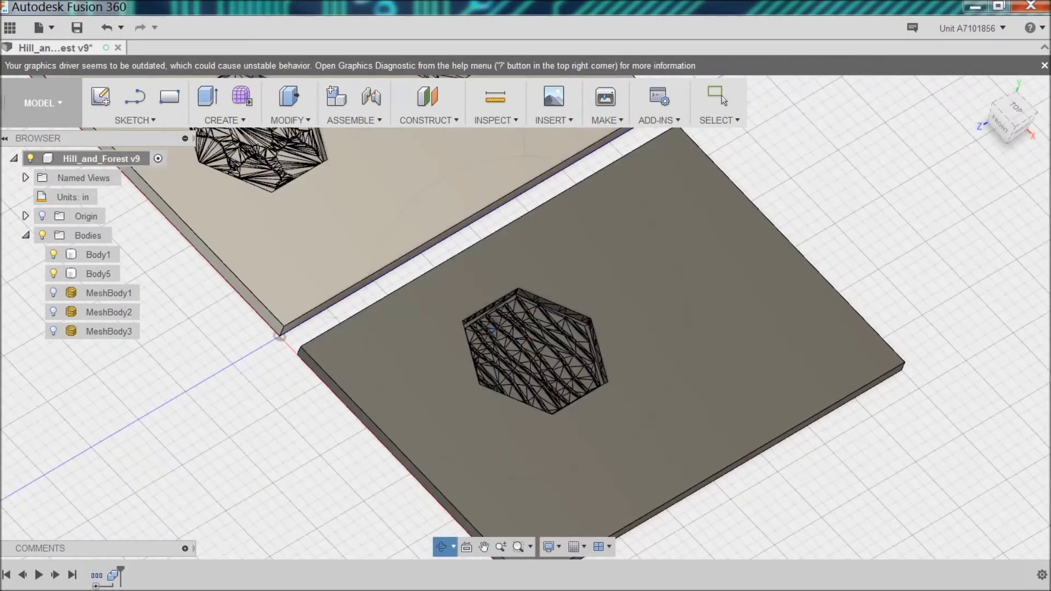
{"action": "middle_click_drag", "start_coordinate": [586, 419], "coordinate": [536, 488], "text": "shift"}
{"action": "left_click", "coordinate": [429, 269]}
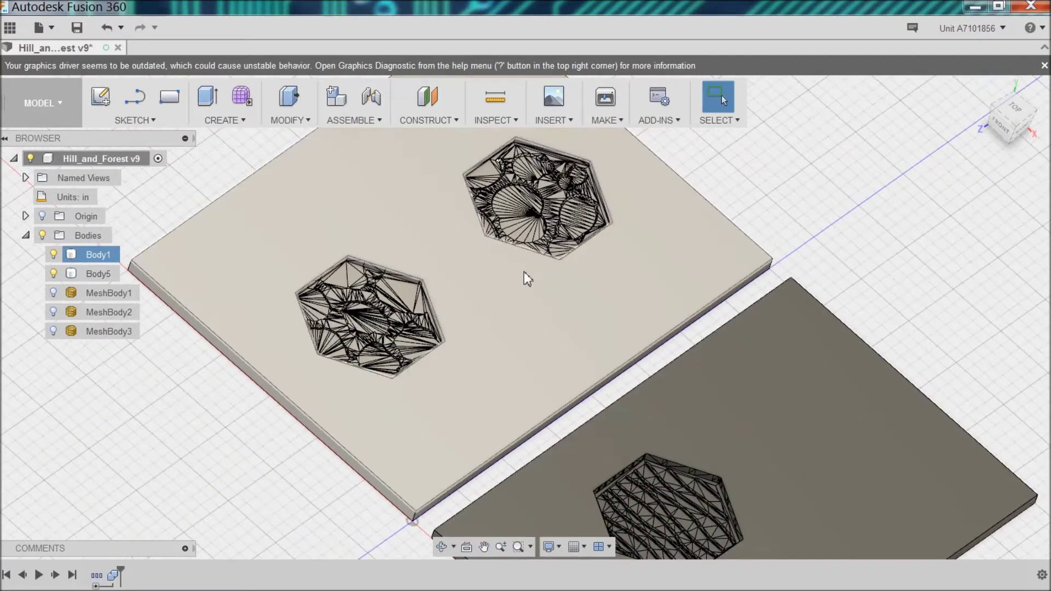
{"action": "middle_click_drag", "start_coordinate": [429, 270], "coordinate": [375, 297]}
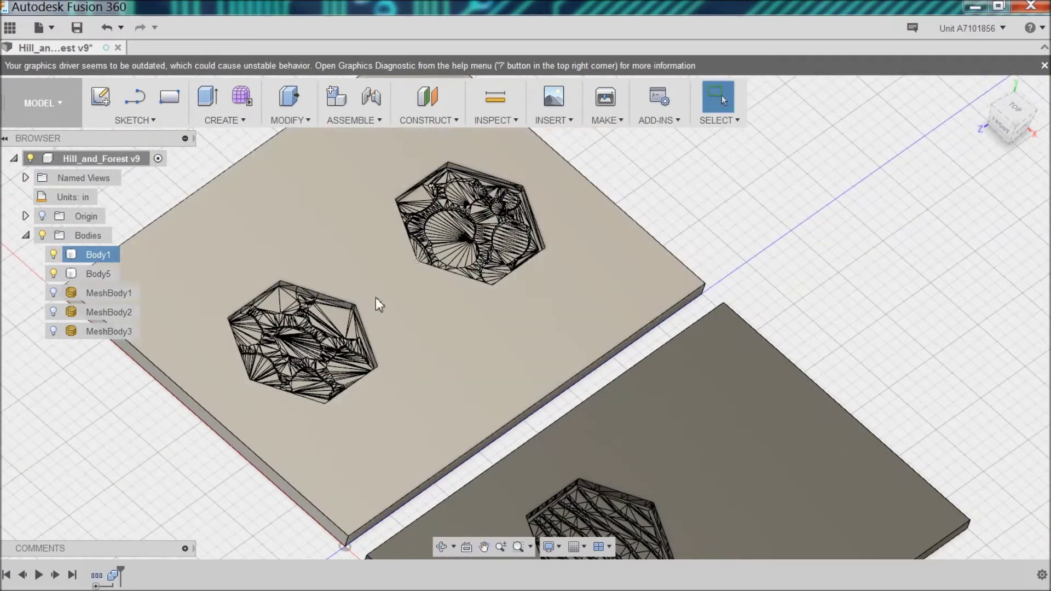
{"action": "left_click", "coordinate": [659, 386]}
{"action": "middle_click_drag", "start_coordinate": [683, 448], "coordinate": [566, 389]}
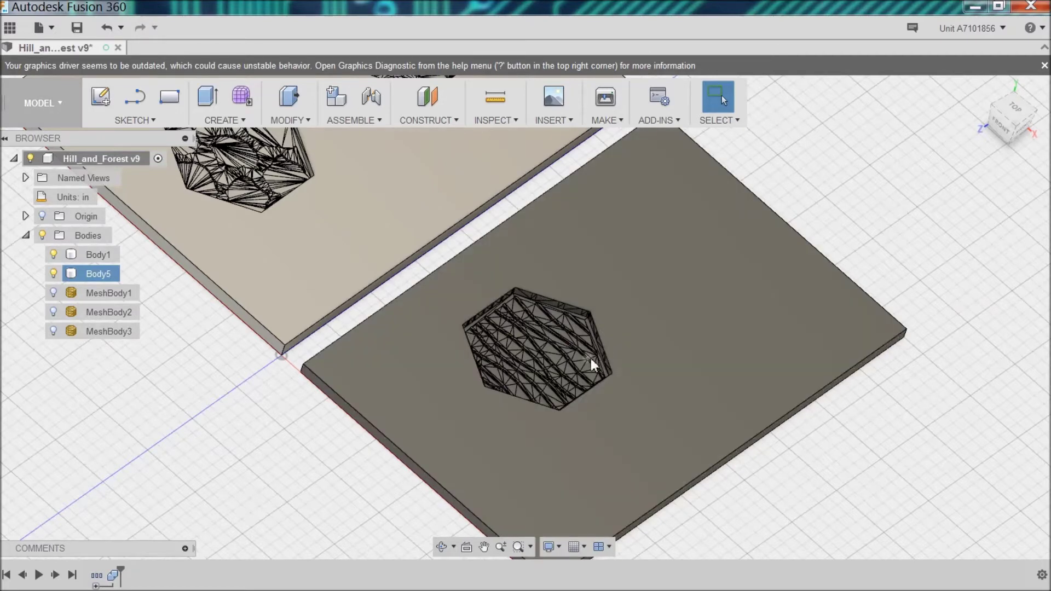
- Switch to the CAM workspace and display the Adaptive1 toolpath over the plate's cavities
{"action": "left_click", "coordinate": [60, 103]}
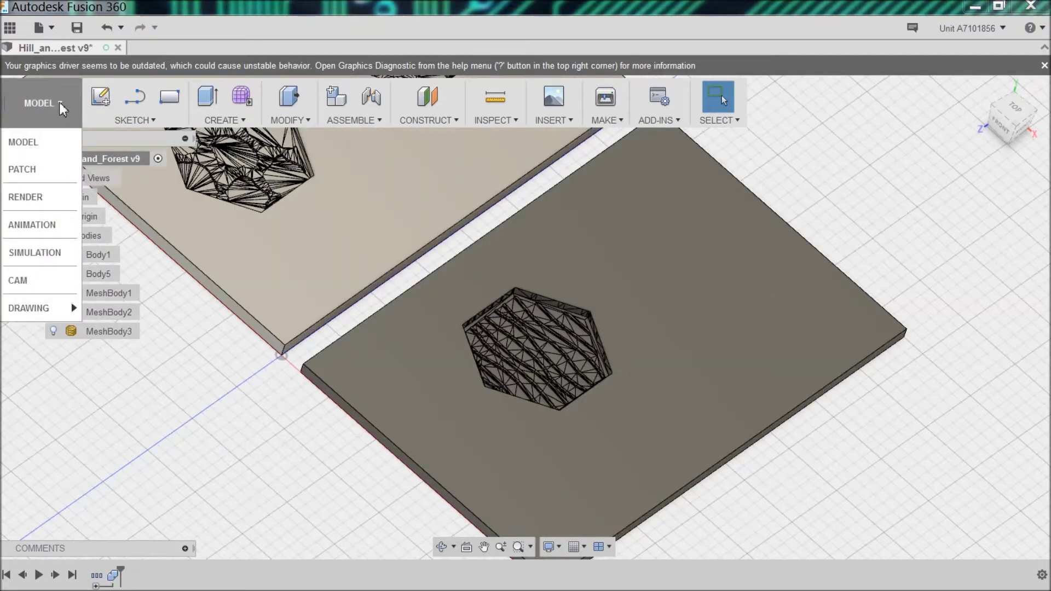
{"action": "left_click", "coordinate": [33, 280]}
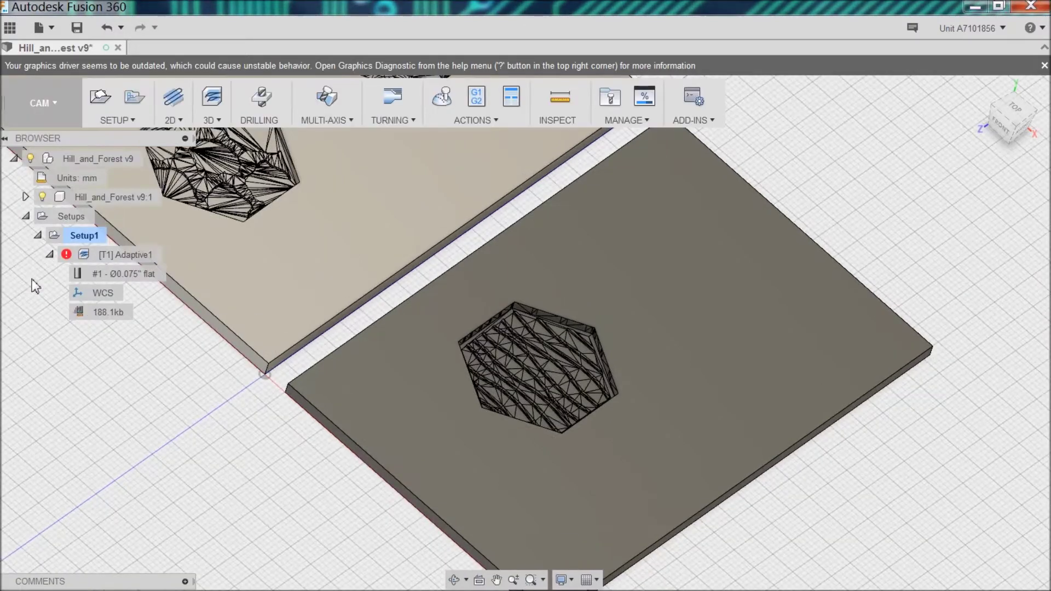
{"action": "right_click", "coordinate": [204, 449]}
{"action": "middle_click_drag", "start_coordinate": [176, 425], "coordinate": [450, 516]}
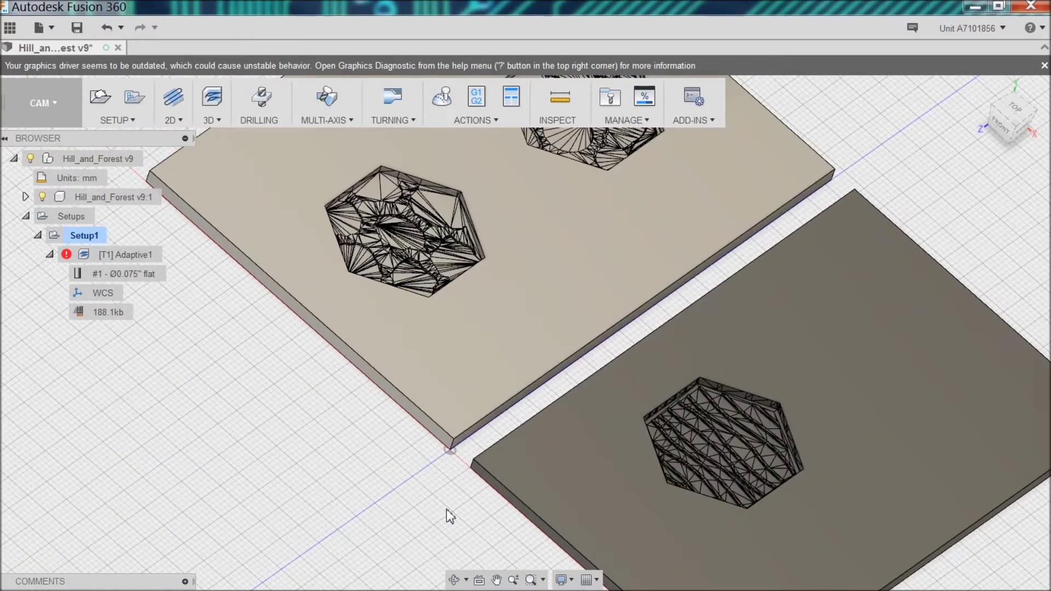
{"action": "left_click", "coordinate": [1019, 131]}
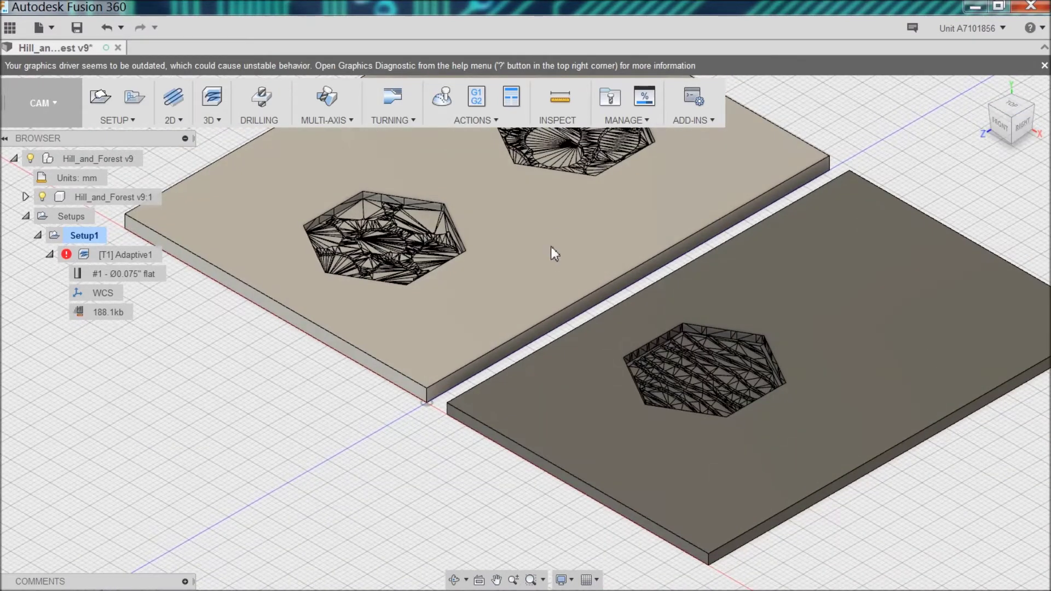
{"action": "middle_click_drag", "start_coordinate": [554, 251], "coordinate": [530, 344]}
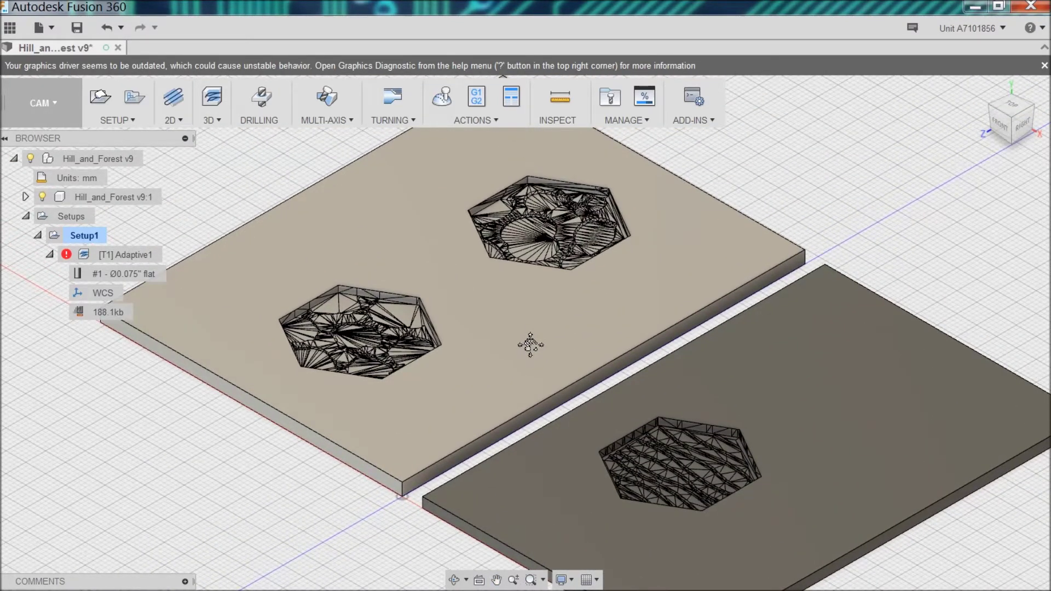
{"action": "left_click", "coordinate": [119, 255]}
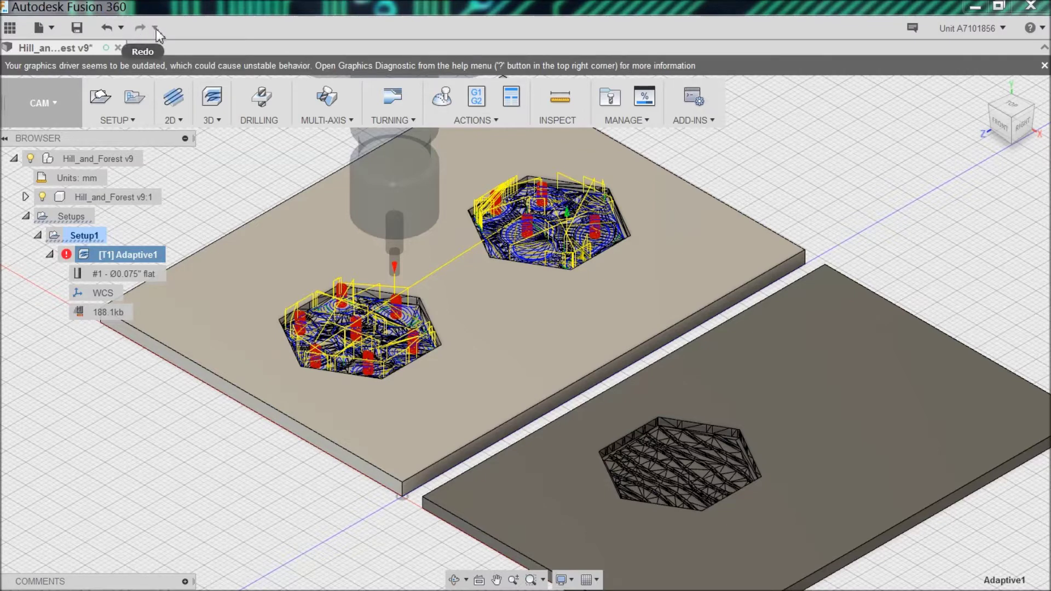
{"action": "left_click", "coordinate": [1041, 30]}
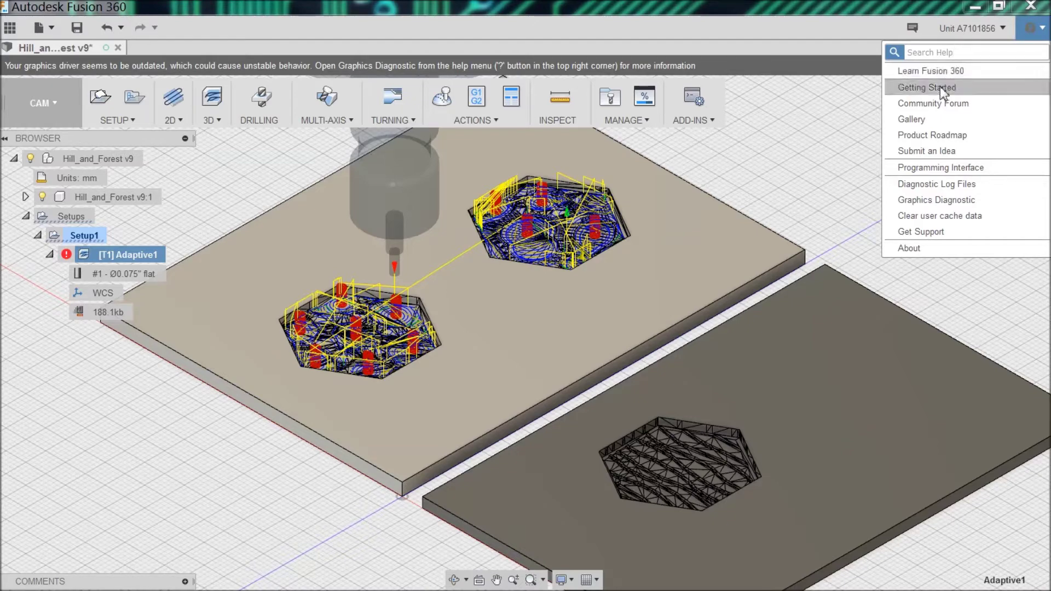
- Browse Learn Fusion 360 down to the CAM tutorials, then close the page
{"action": "left_click", "coordinate": [943, 87]}
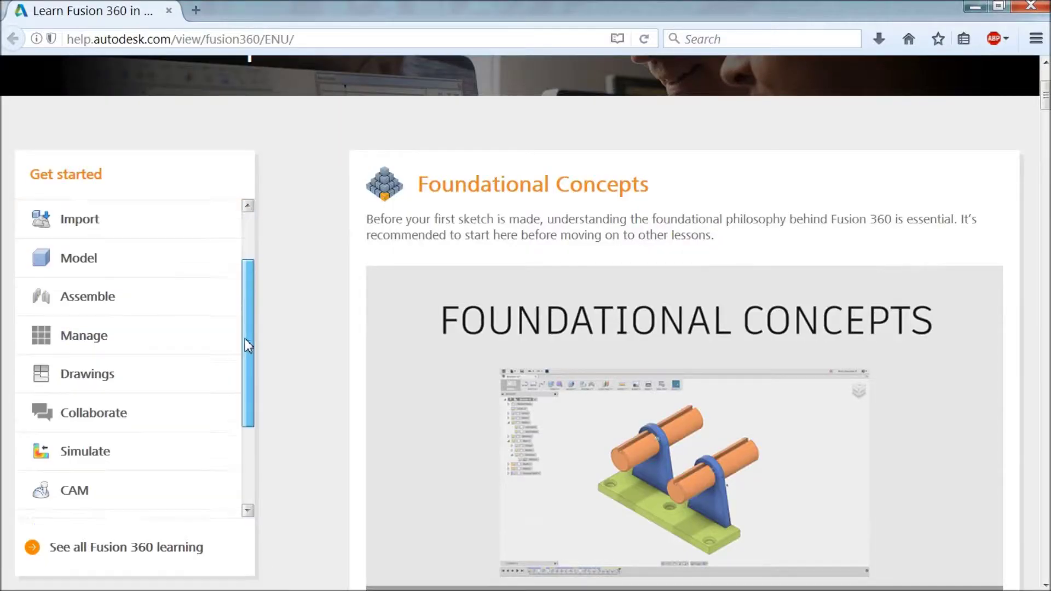
{"action": "scroll", "coordinate": [246, 361], "scroll_direction": "down", "scroll_amount": 3}
{"action": "scroll", "coordinate": [67, 411], "scroll_direction": "down", "scroll_amount": 10}
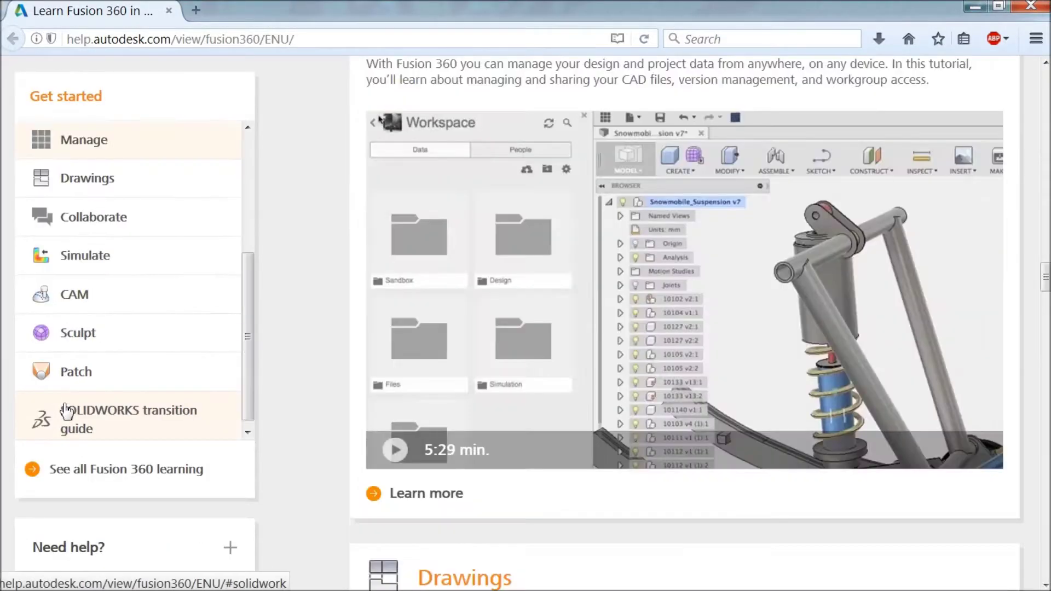
{"action": "scroll", "coordinate": [270, 376], "scroll_direction": "down", "scroll_amount": 10}
{"action": "scroll", "coordinate": [444, 383], "scroll_direction": "down", "scroll_amount": 5}
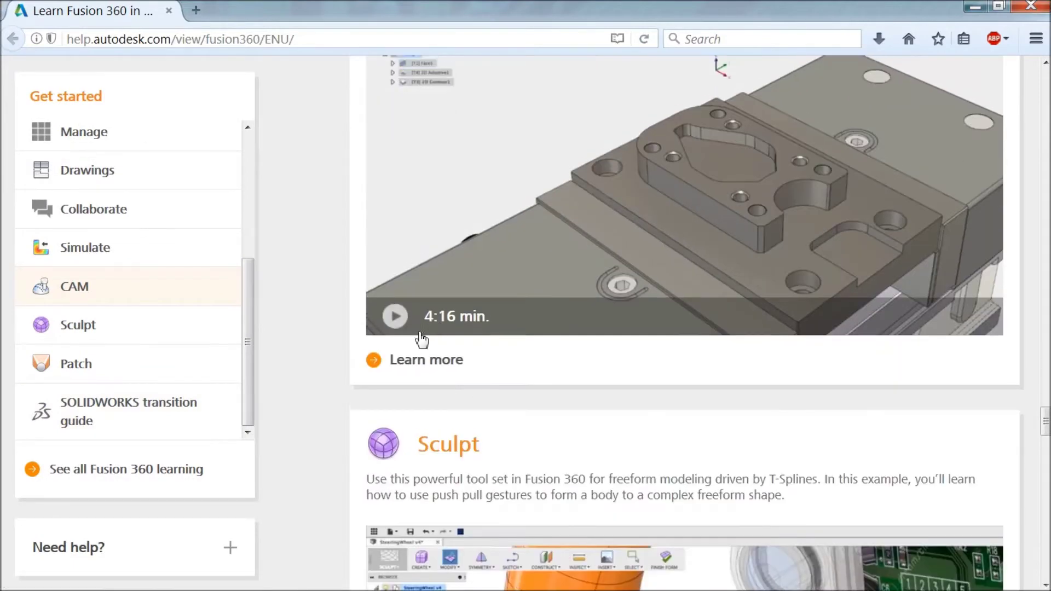
{"action": "scroll", "coordinate": [432, 345], "scroll_direction": "up", "scroll_amount": 3}
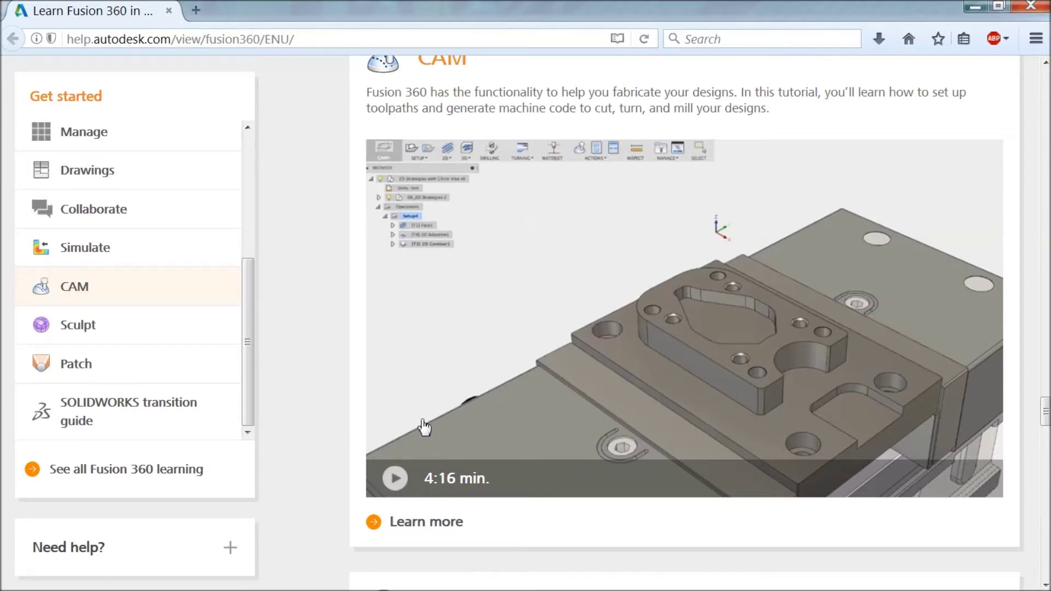
{"action": "left_click", "coordinate": [1030, 9]}
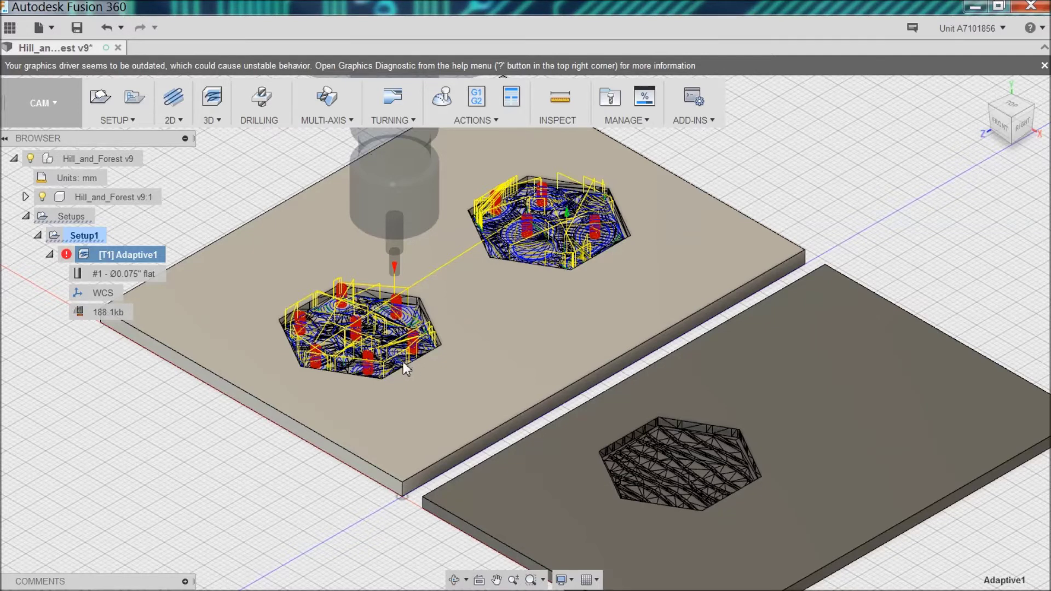
{"action": "double_click", "coordinate": [113, 253]}
{"action": "key", "text": "Escape"}
{"action": "left_click", "coordinate": [67, 255]}
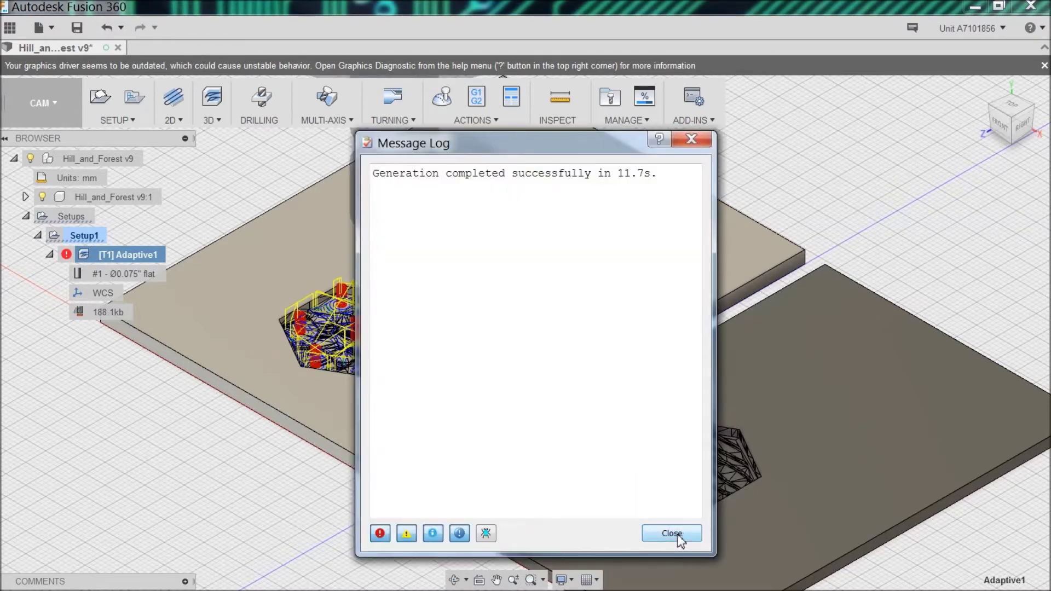
{"action": "left_click", "coordinate": [671, 534]}
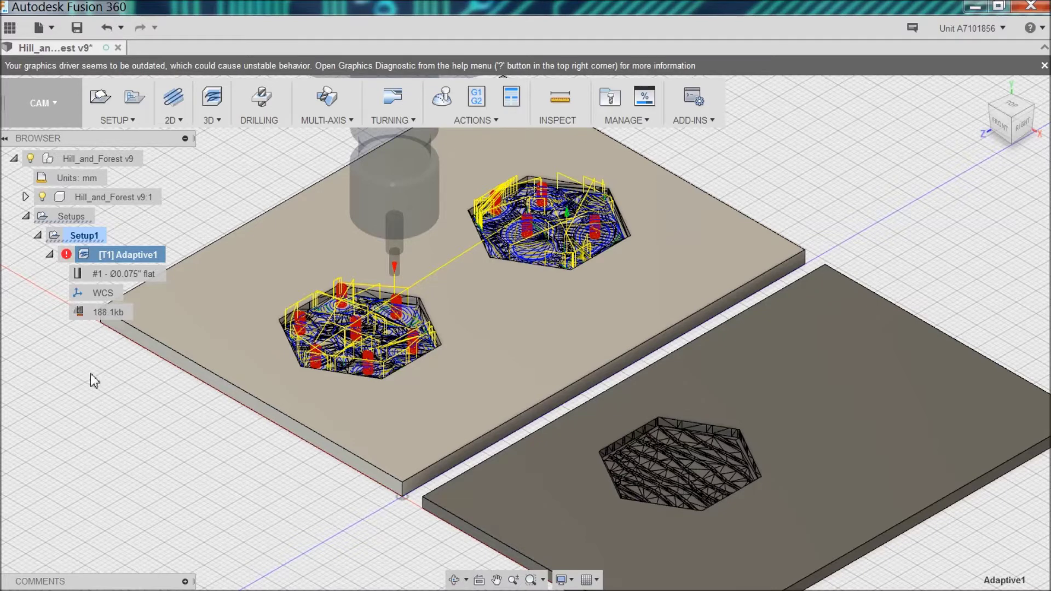
{"action": "left_click", "coordinate": [440, 99]}
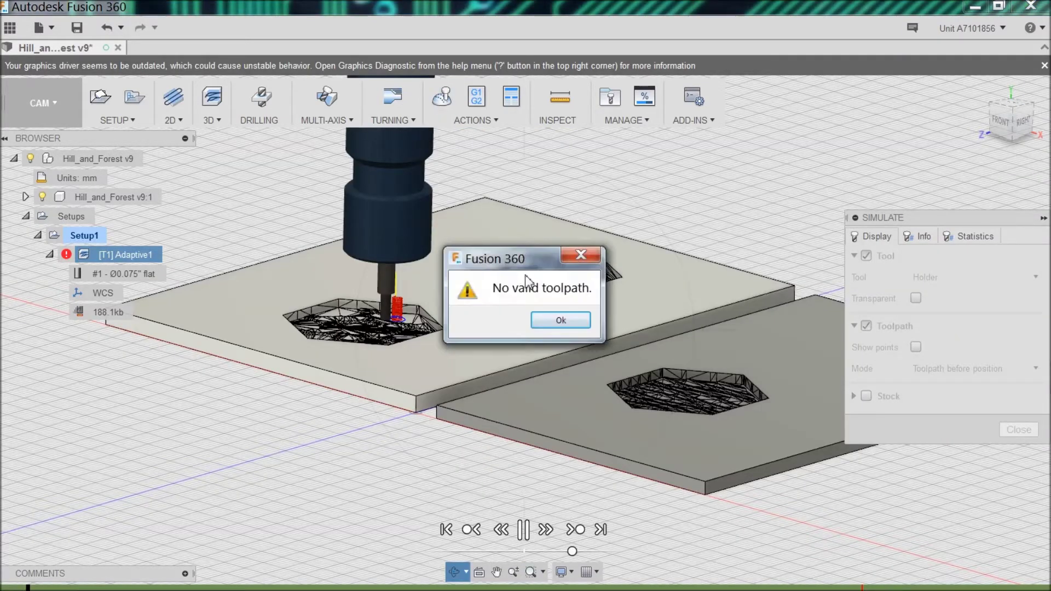
- Dismiss the no-valid-toolpath warning and play the Adaptive1 simulation with stock visible
{"action": "left_click", "coordinate": [557, 323]}
{"action": "left_click", "coordinate": [442, 97]}
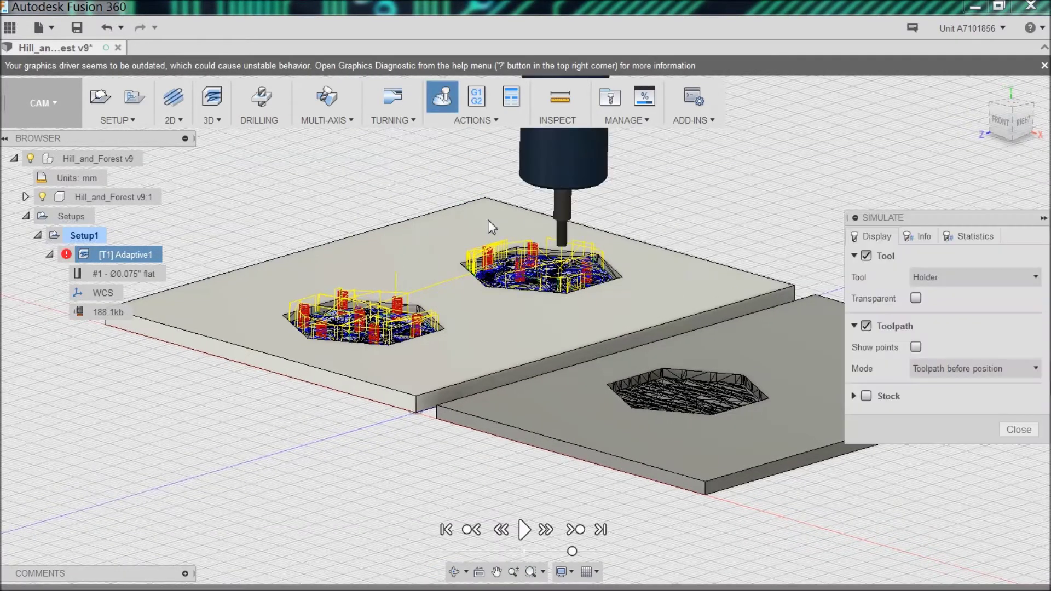
{"action": "left_click", "coordinate": [523, 529]}
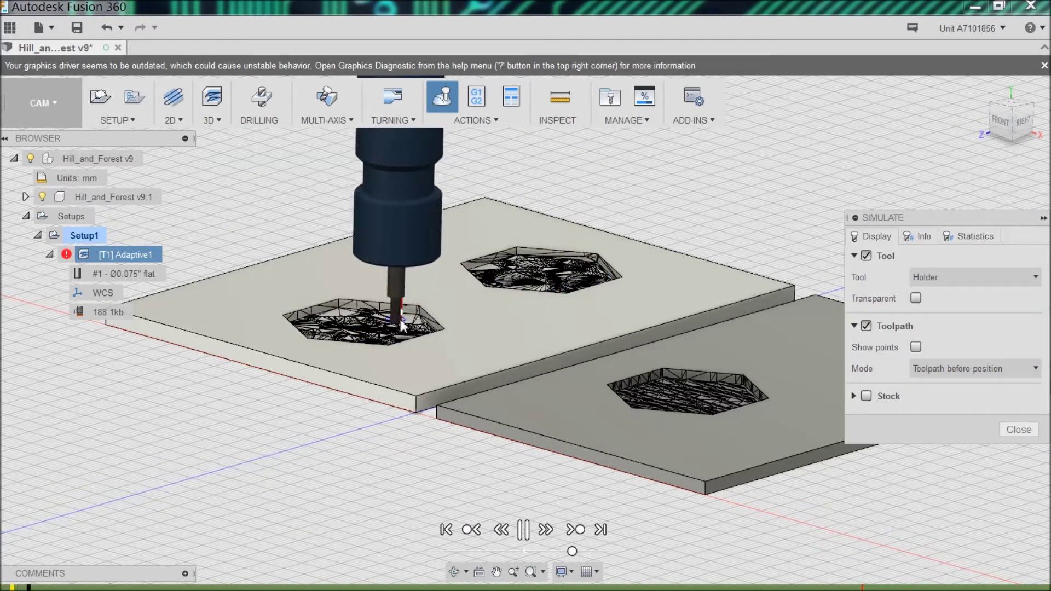
{"action": "left_click", "coordinate": [865, 396]}
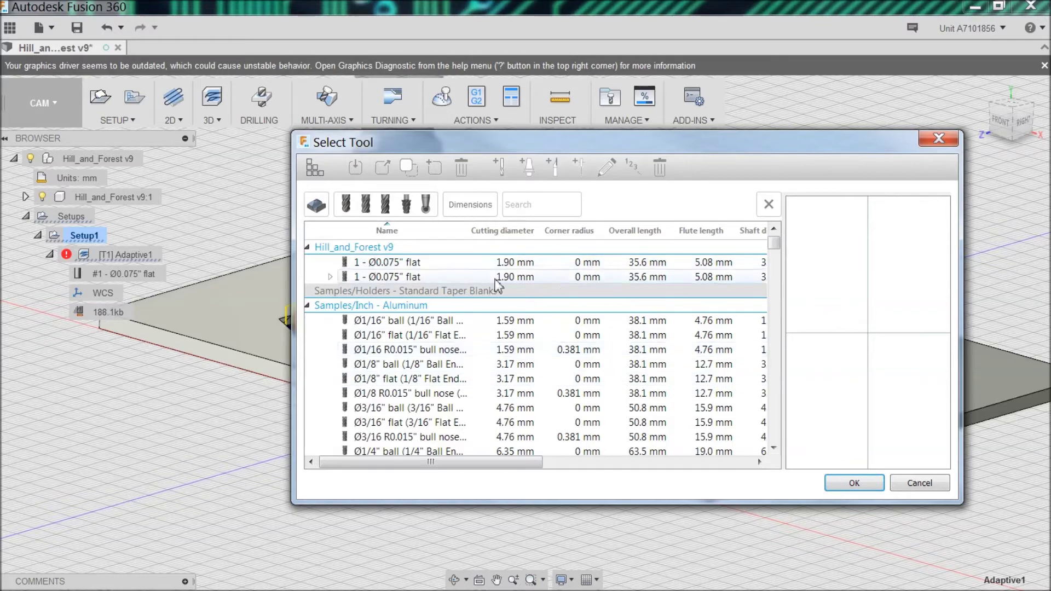
- Leave the tool selection unchanged and open Adaptive1 for editing to check its 8000 rpm spindle and 1000 mm/min feed
{"action": "left_click", "coordinate": [903, 484]}
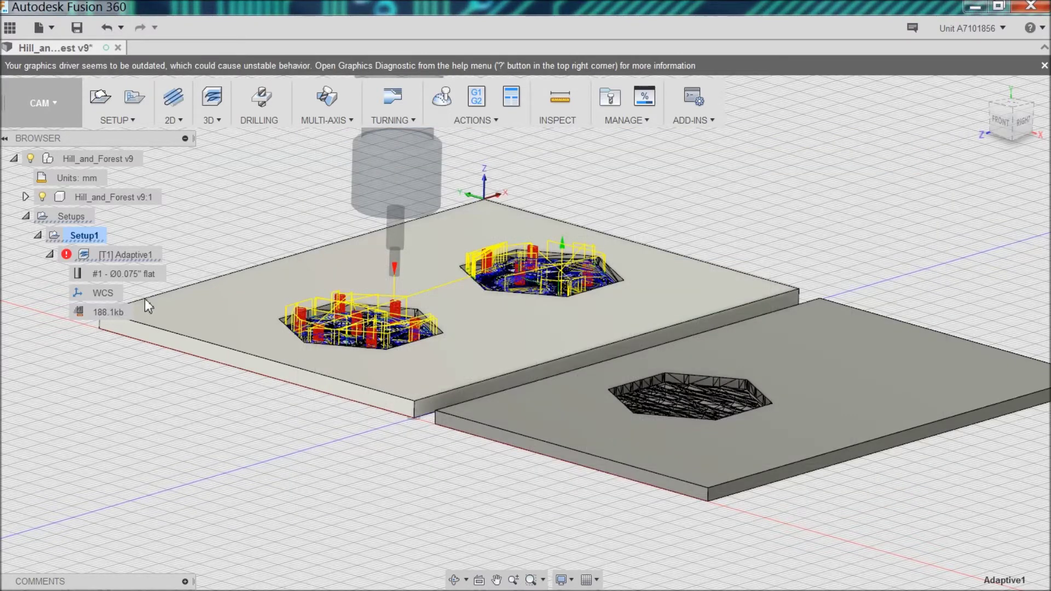
{"action": "left_click", "coordinate": [84, 251]}
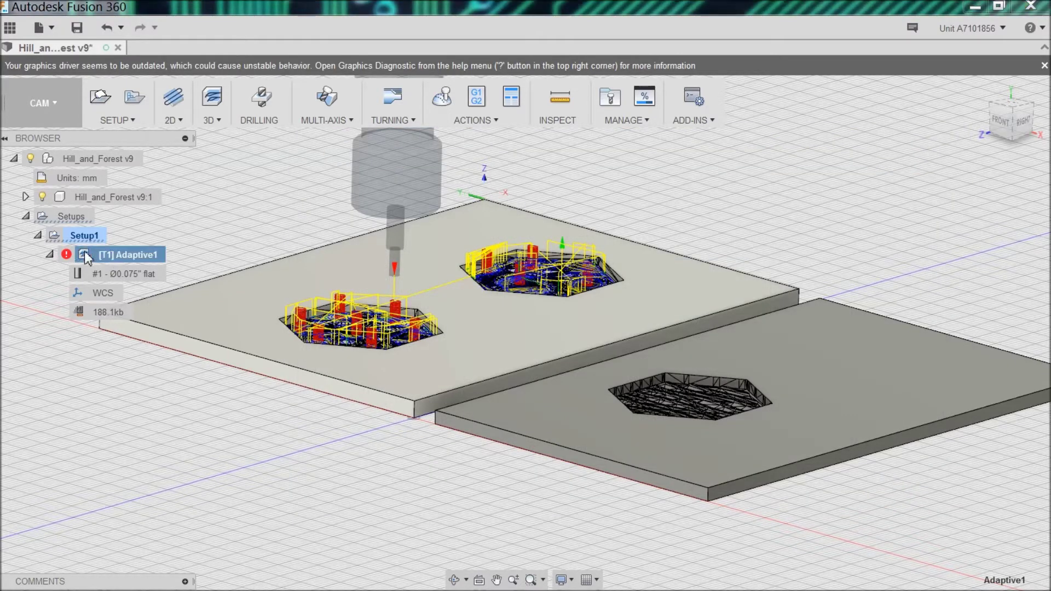
{"action": "right_click", "coordinate": [84, 251]}
{"action": "left_click", "coordinate": [105, 258]}
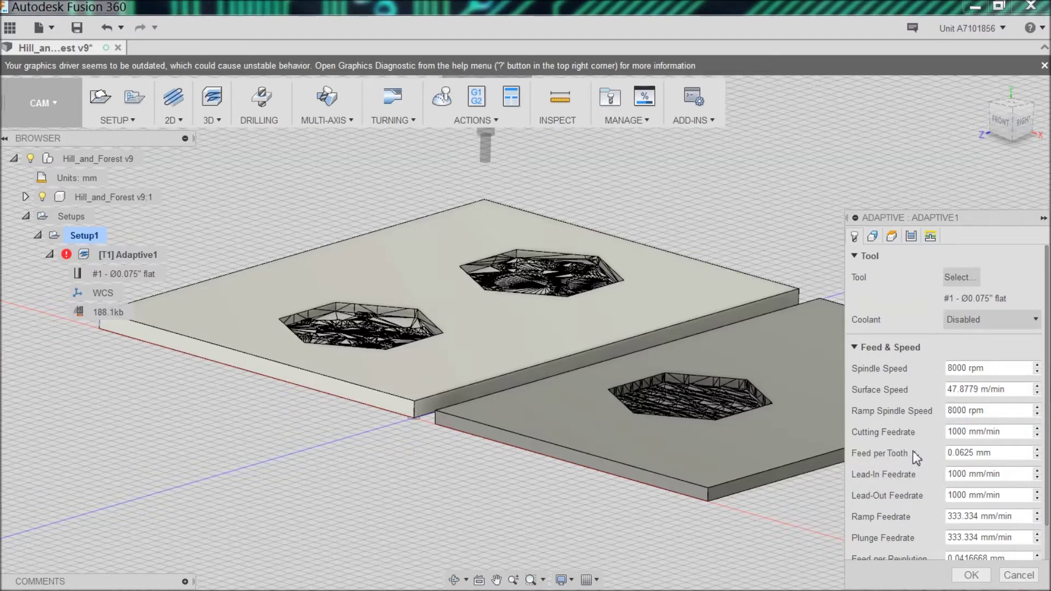
- Look through Adaptive1's Geometry, Heights, Passes and Linking settings, cancel without changes, and bring up Help
{"action": "scroll", "coordinate": [935, 486], "scroll_direction": "down", "scroll_amount": 2}
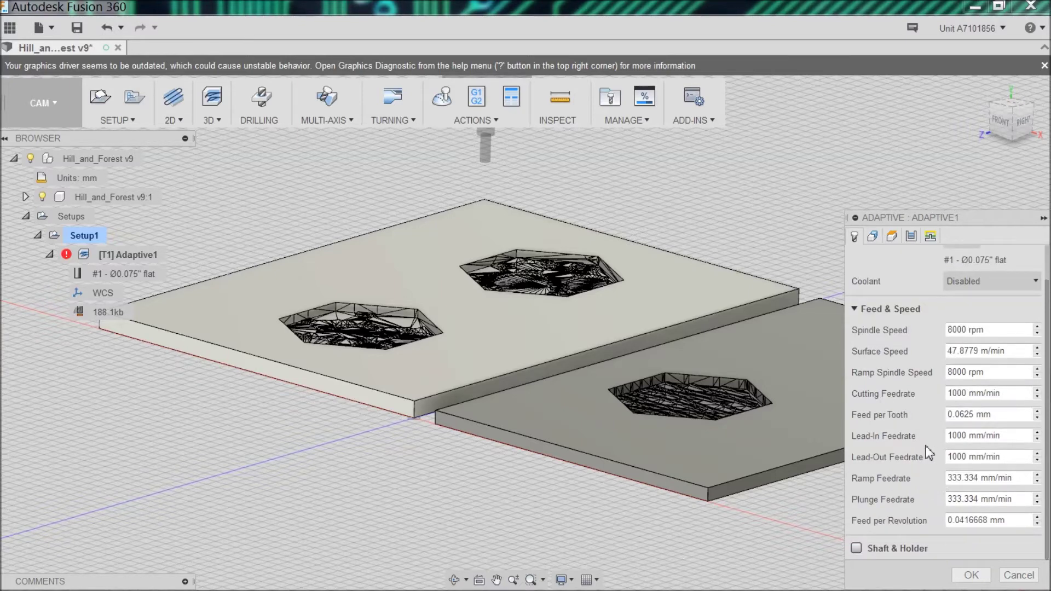
{"action": "scroll", "coordinate": [931, 449], "scroll_direction": "up", "scroll_amount": 2}
{"action": "scroll", "coordinate": [948, 438], "scroll_direction": "down", "scroll_amount": 2}
{"action": "left_click", "coordinate": [872, 236]}
{"action": "left_click", "coordinate": [891, 236]}
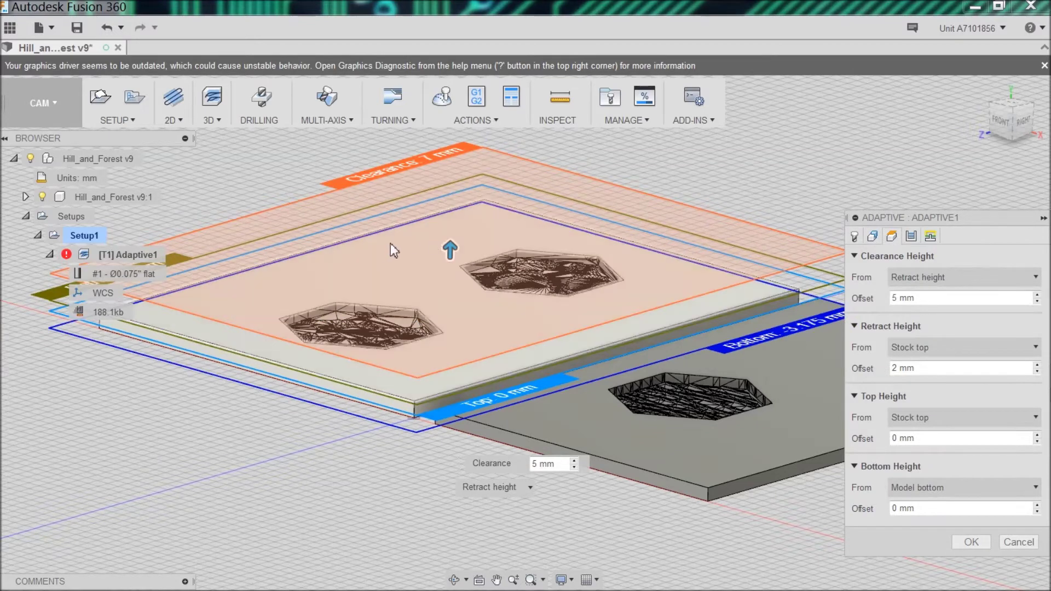
{"action": "left_click", "coordinate": [910, 237]}
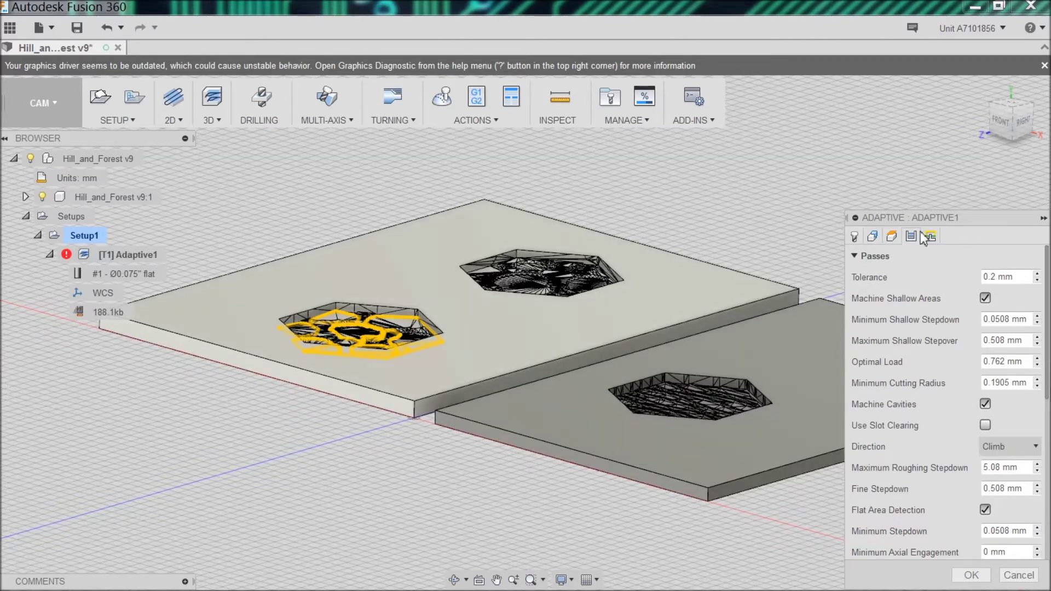
{"action": "left_click", "coordinate": [936, 241]}
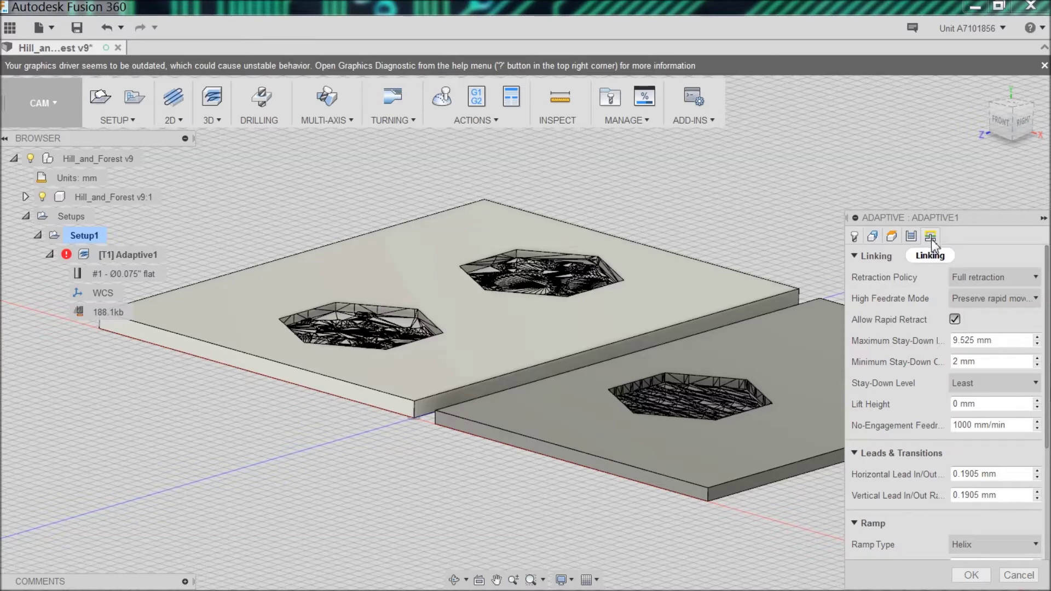
{"action": "left_click", "coordinate": [1020, 576]}
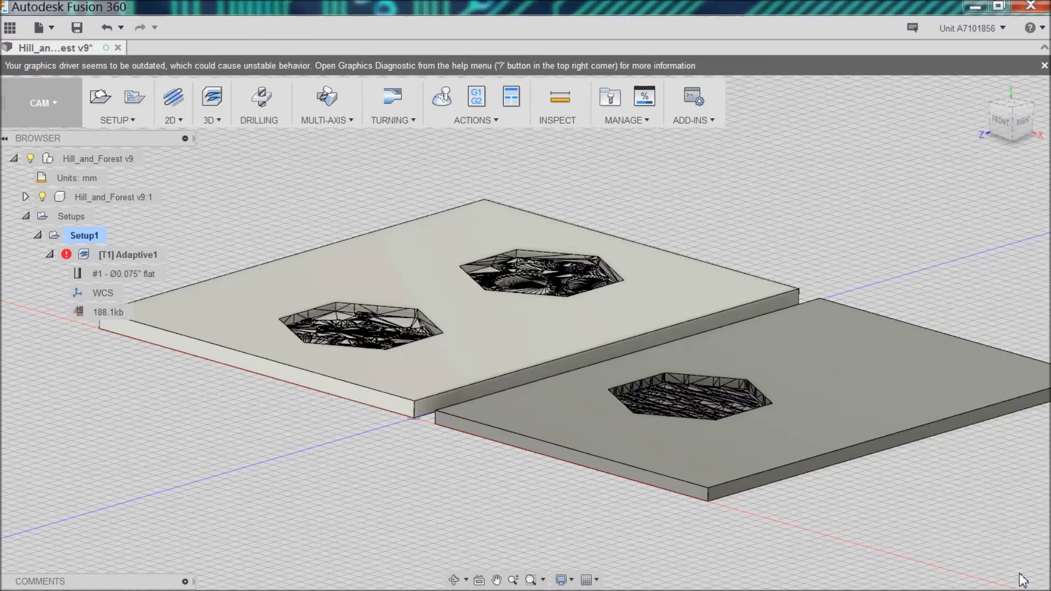
{"action": "left_click", "coordinate": [1044, 30]}
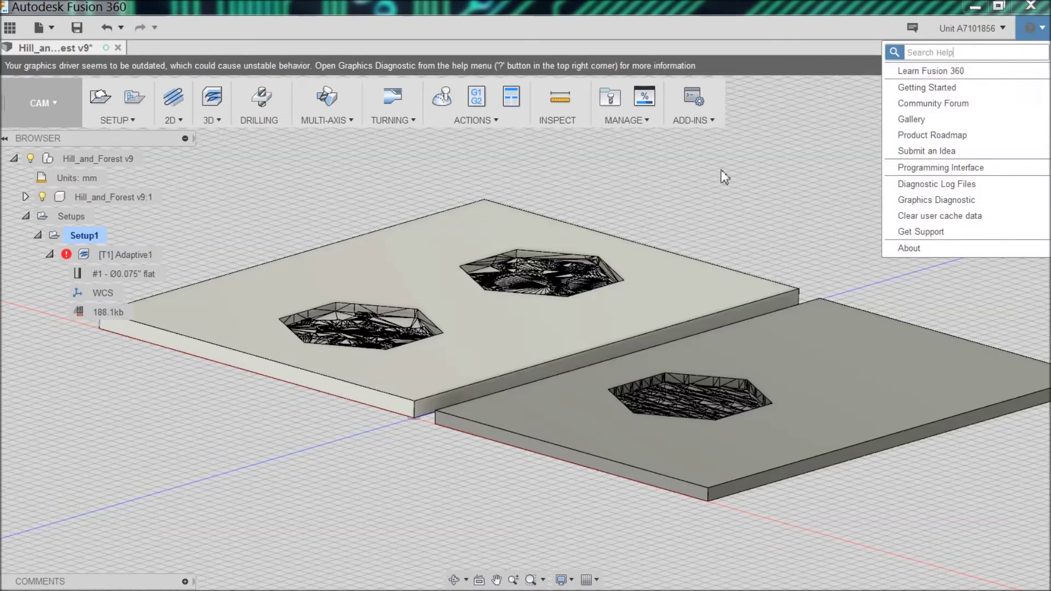
- Close the Help menu to return to the CAM view of both cavity plates
{"action": "left_click", "coordinate": [564, 264]}
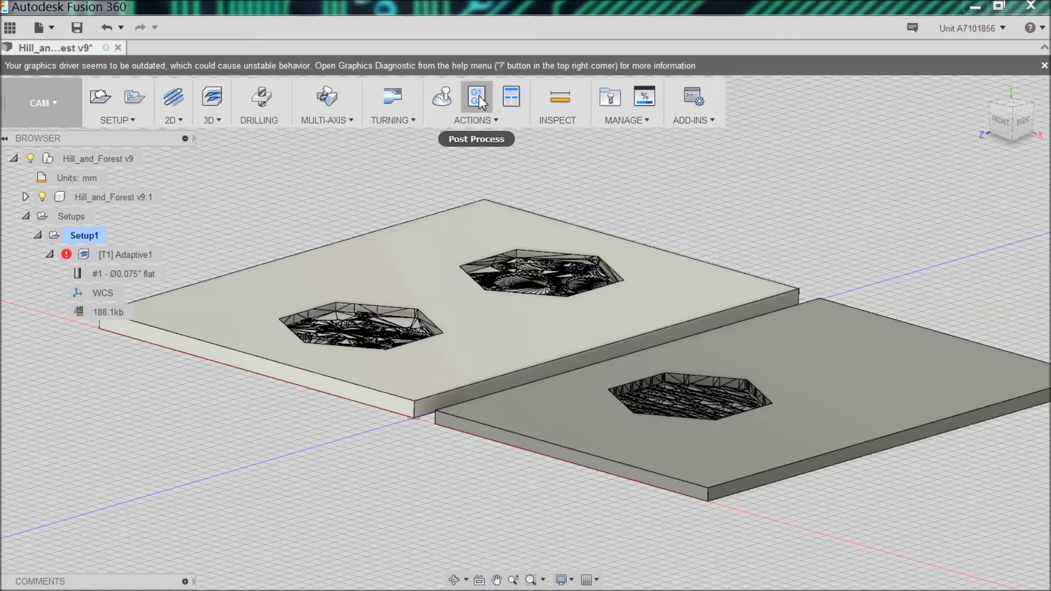